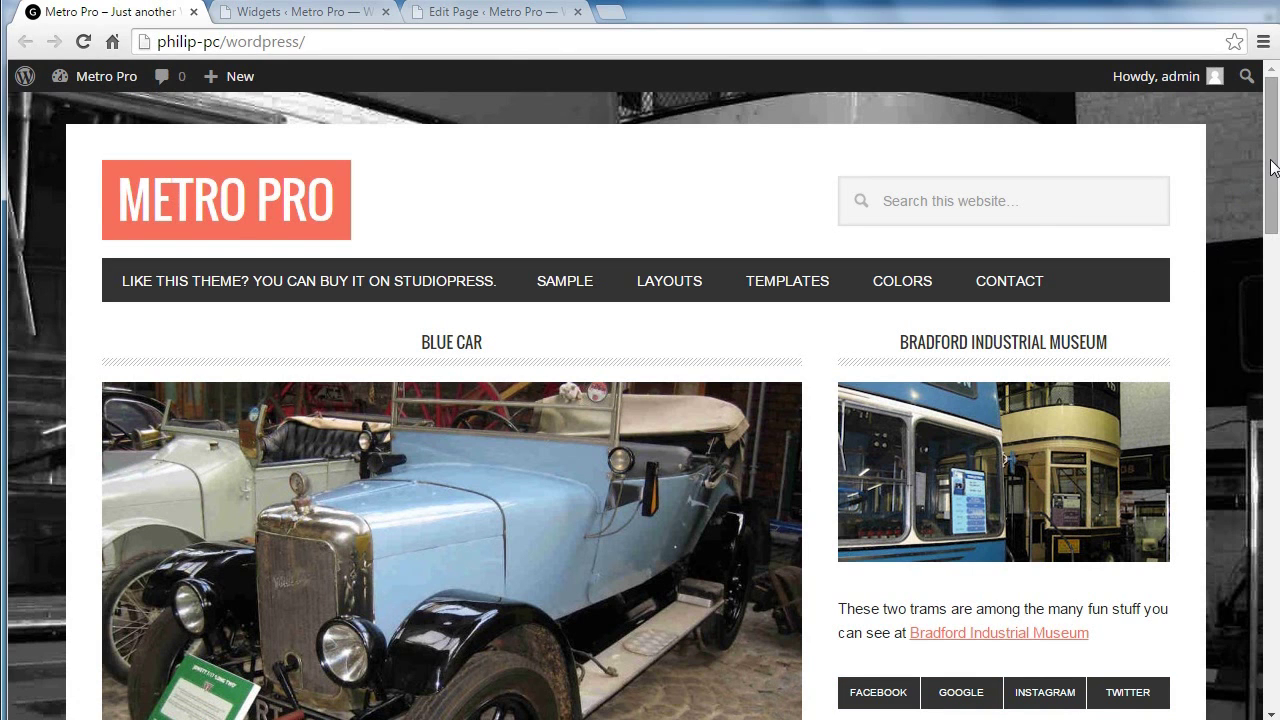
Step: Scroll the Metro Pro front page to view the museum widget, social links and newsletter sign-up
{"action": "left_click_drag", "start_coordinate": [1274, 170], "coordinate": [1275, 199]}
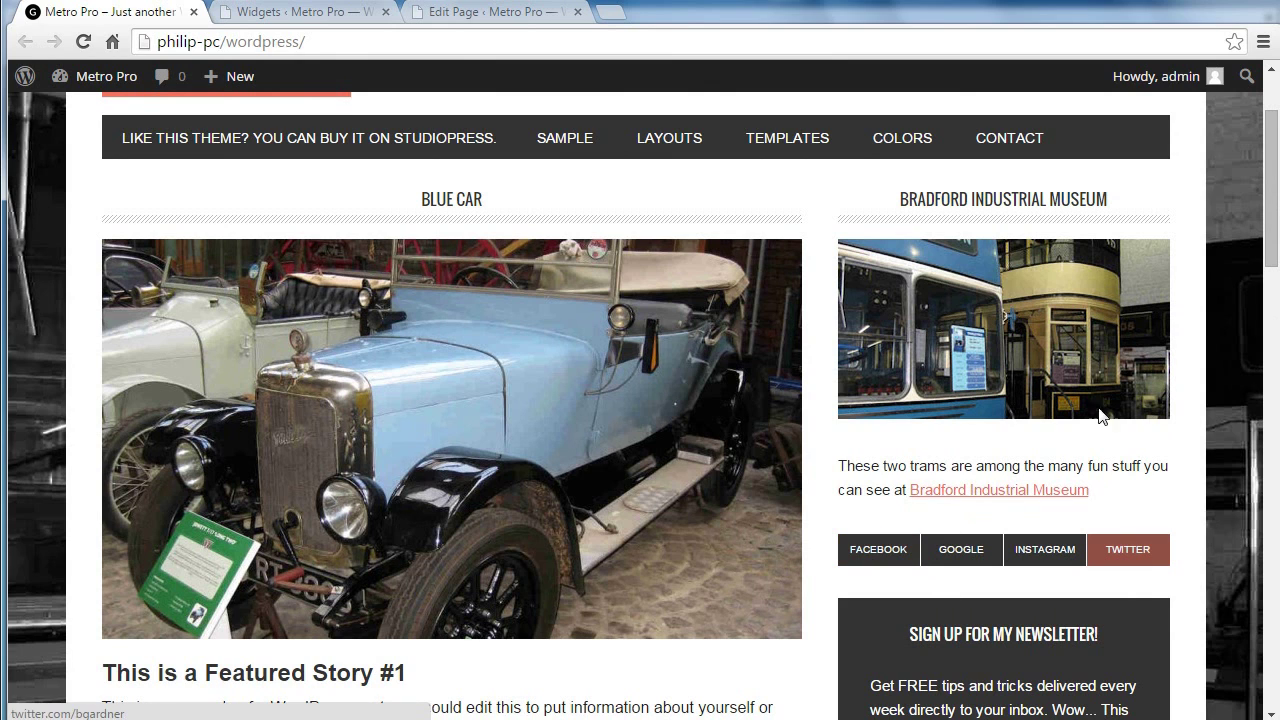
Step: On the 11 AA Draft Post page, link the word Facebook to the pasted Facebook profile URL, opening in a new window
{"action": "left_click", "coordinate": [483, 14]}
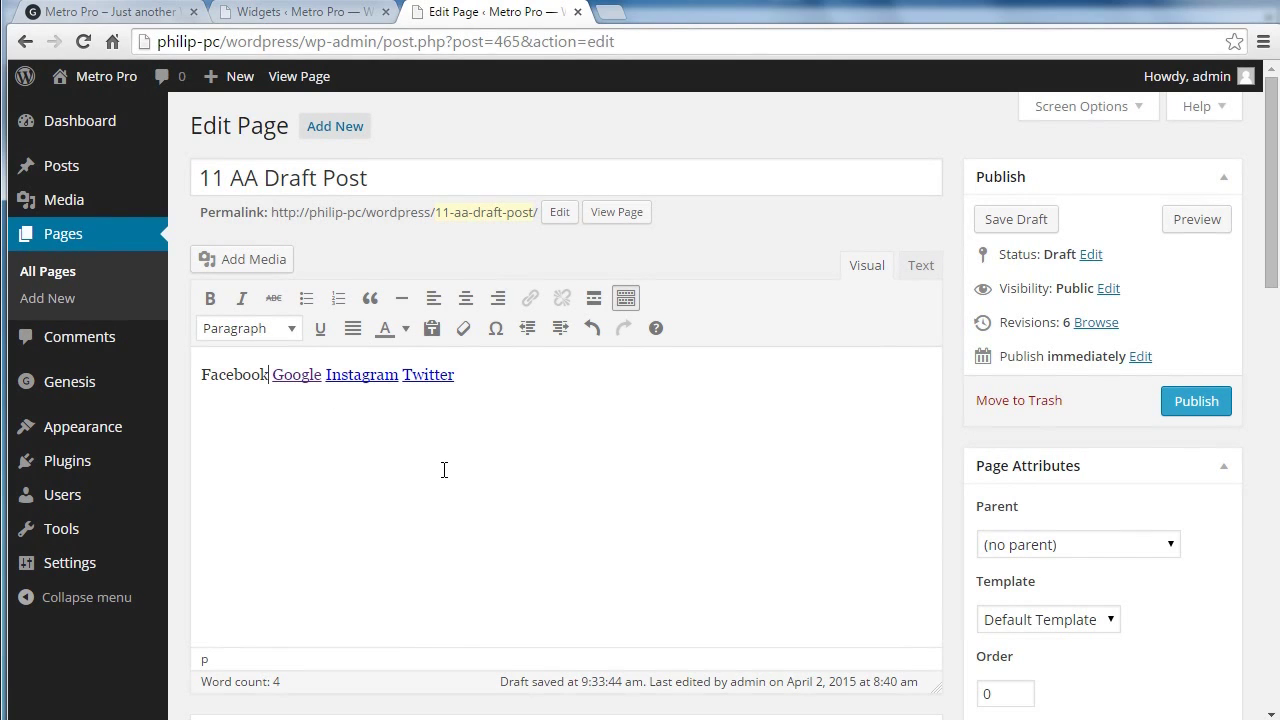
{"action": "double_click", "coordinate": [229, 376]}
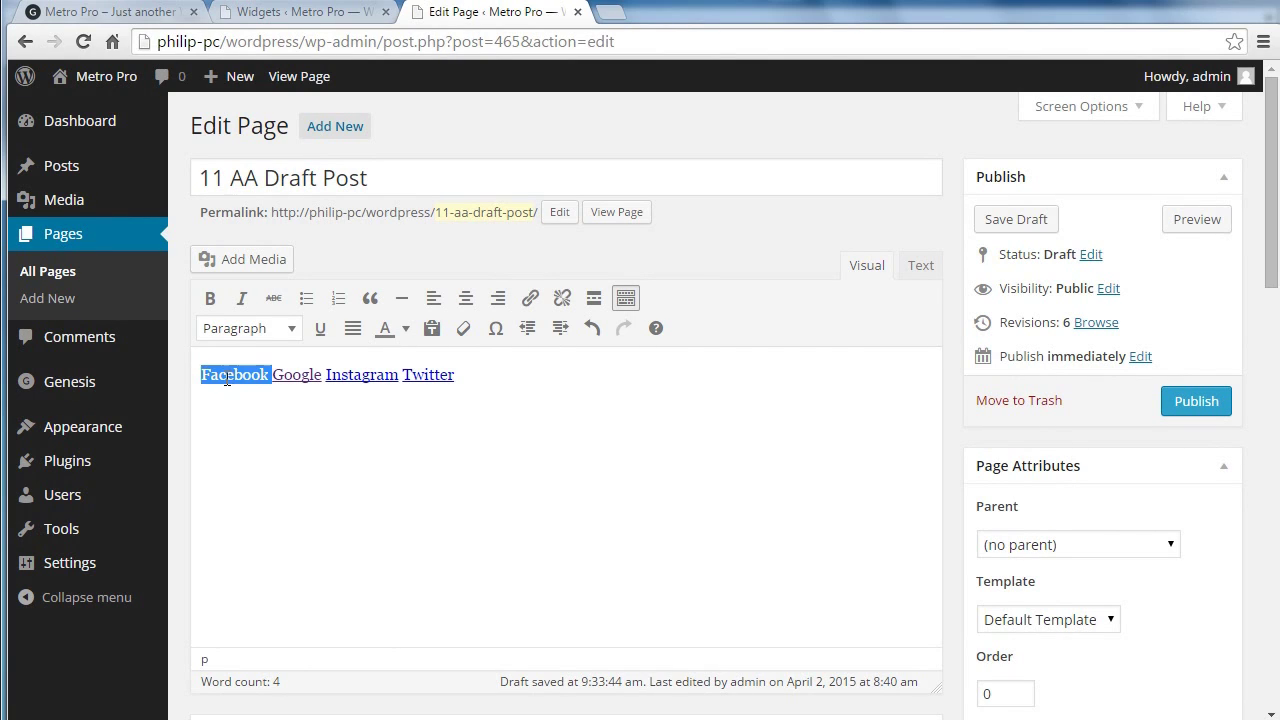
{"action": "left_click", "coordinate": [263, 376]}
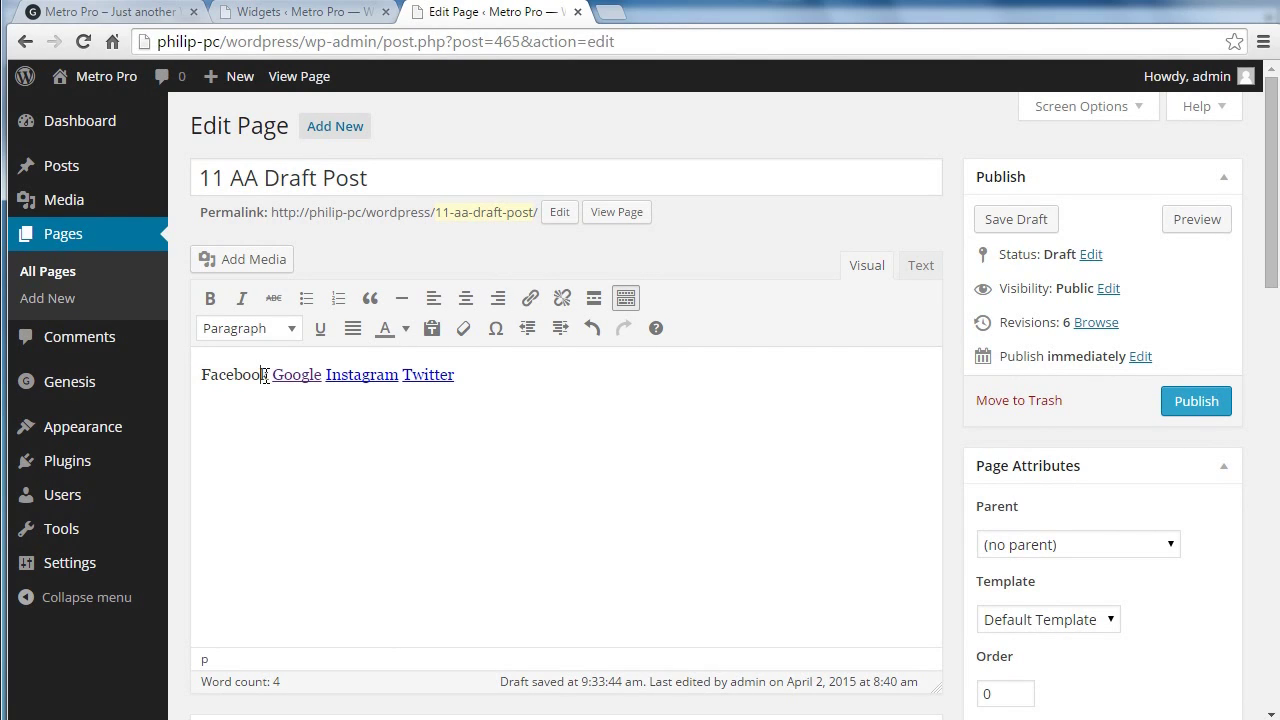
{"action": "left_click_drag", "start_coordinate": [269, 375], "coordinate": [201, 375]}
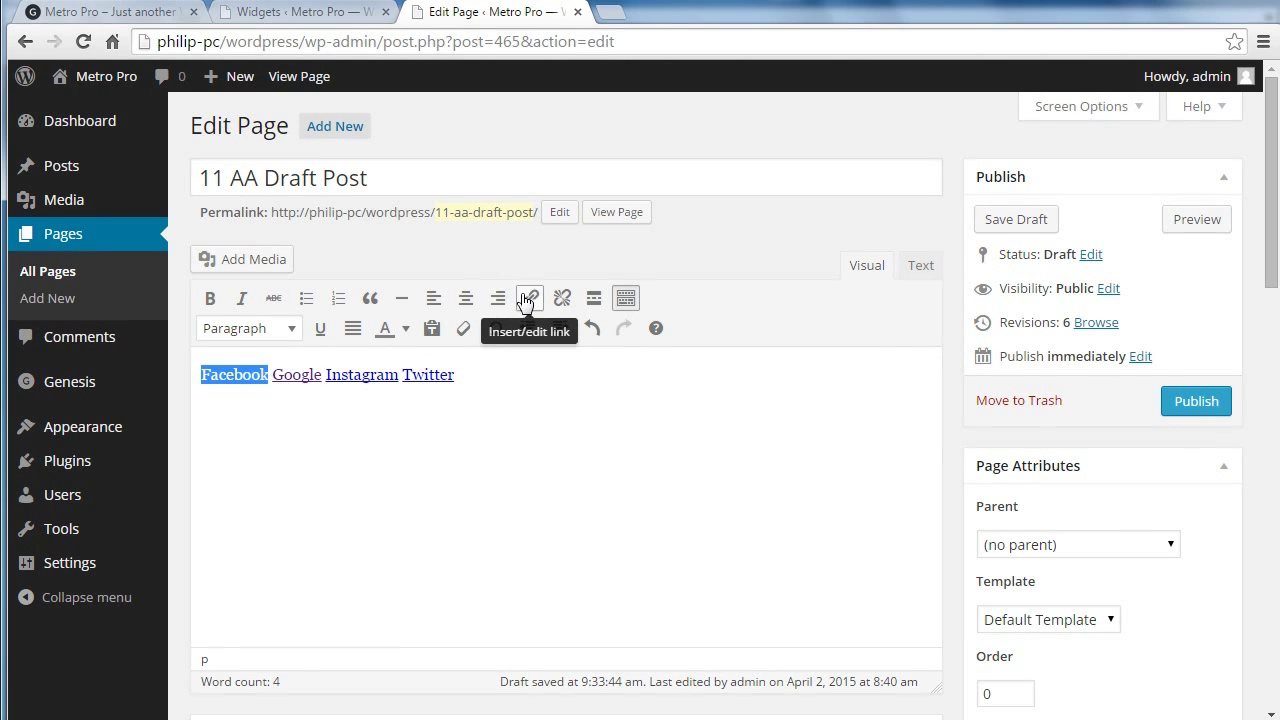
{"action": "left_click", "coordinate": [529, 297]}
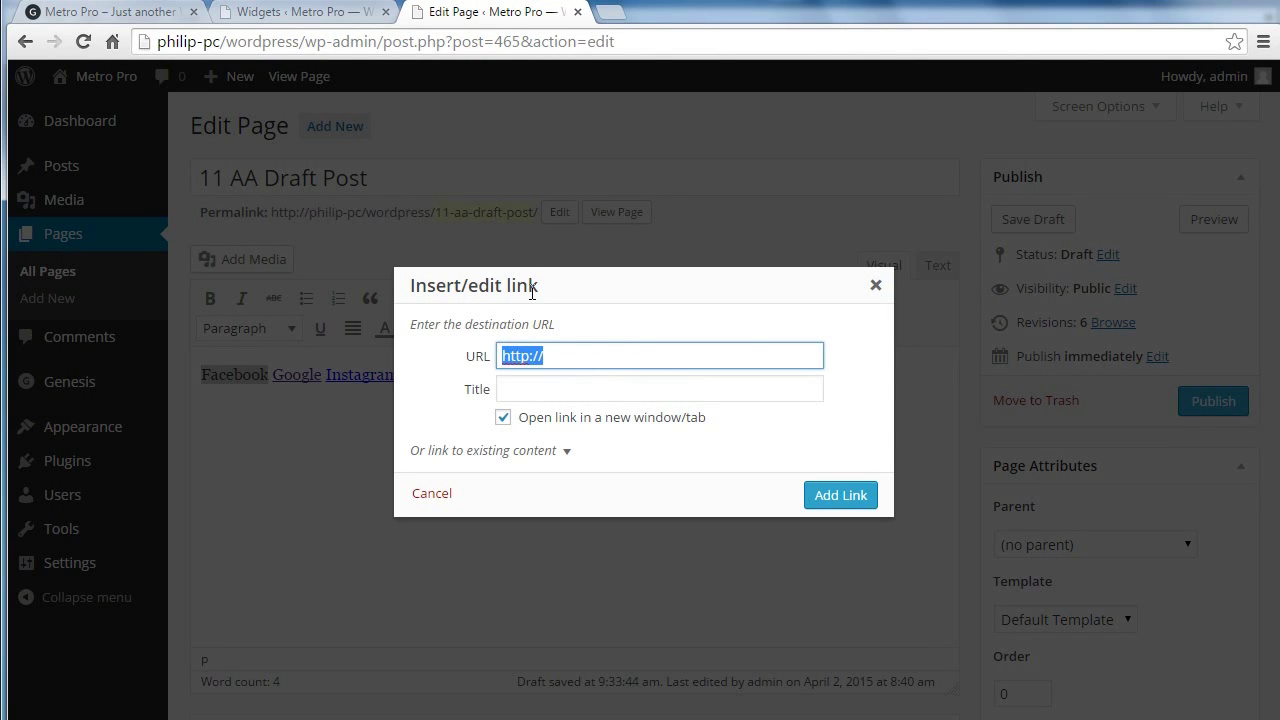
{"action": "type", "text": "http://www.facebook.com/bgardner"}
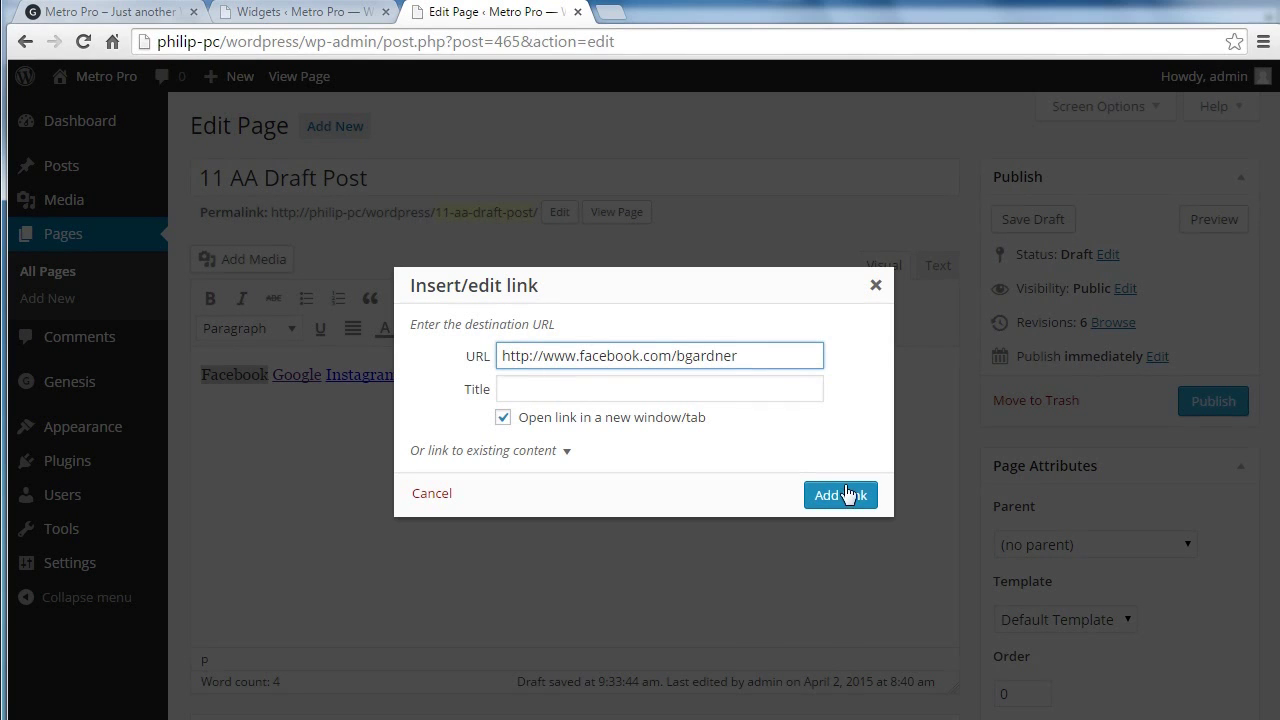
{"action": "left_click", "coordinate": [847, 496]}
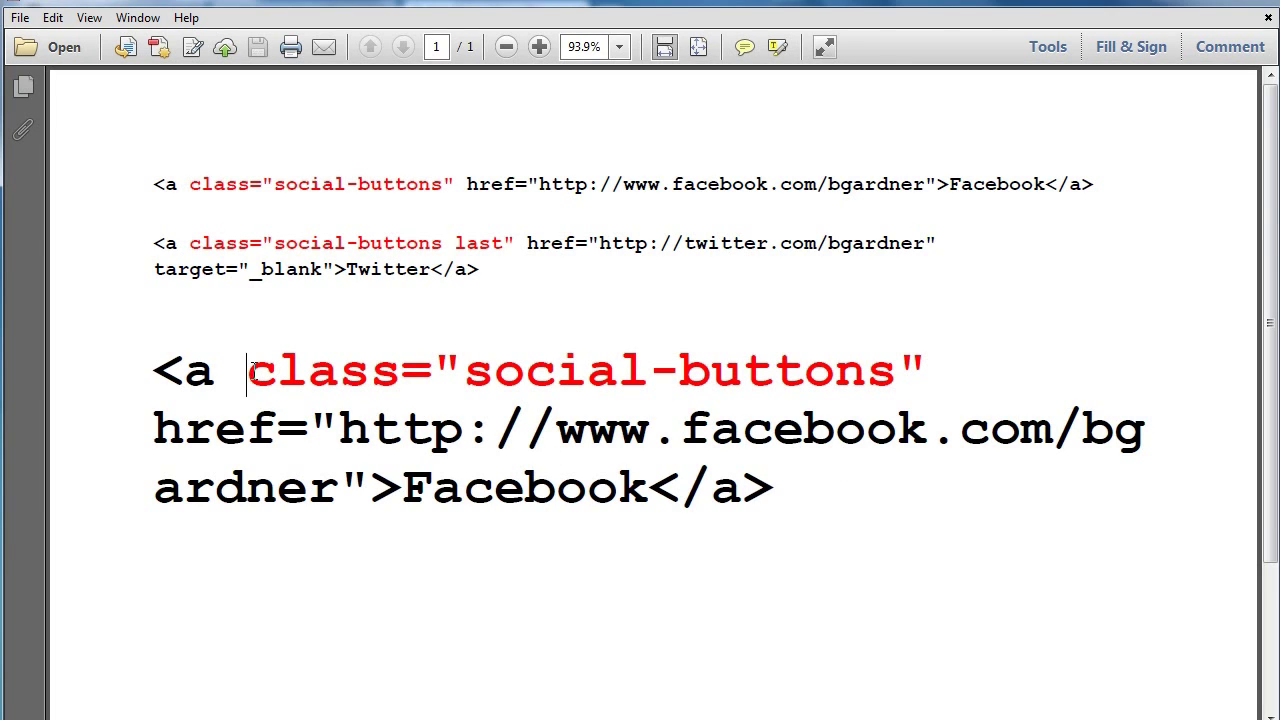
Step: Highlight the class="social-buttons" attribute in the reference PDF, then go back to the WordPress editor
{"action": "left_click_drag", "start_coordinate": [250, 372], "coordinate": [922, 370]}
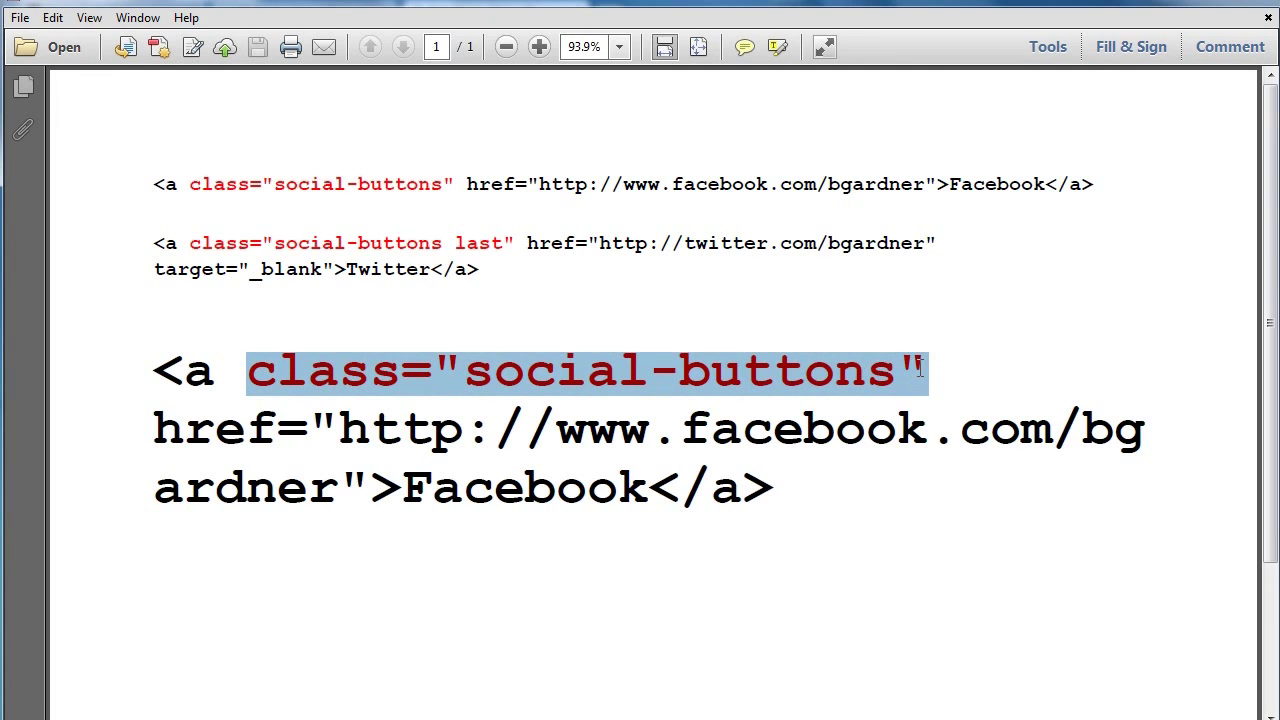
{"action": "left_click", "coordinate": [993, 573]}
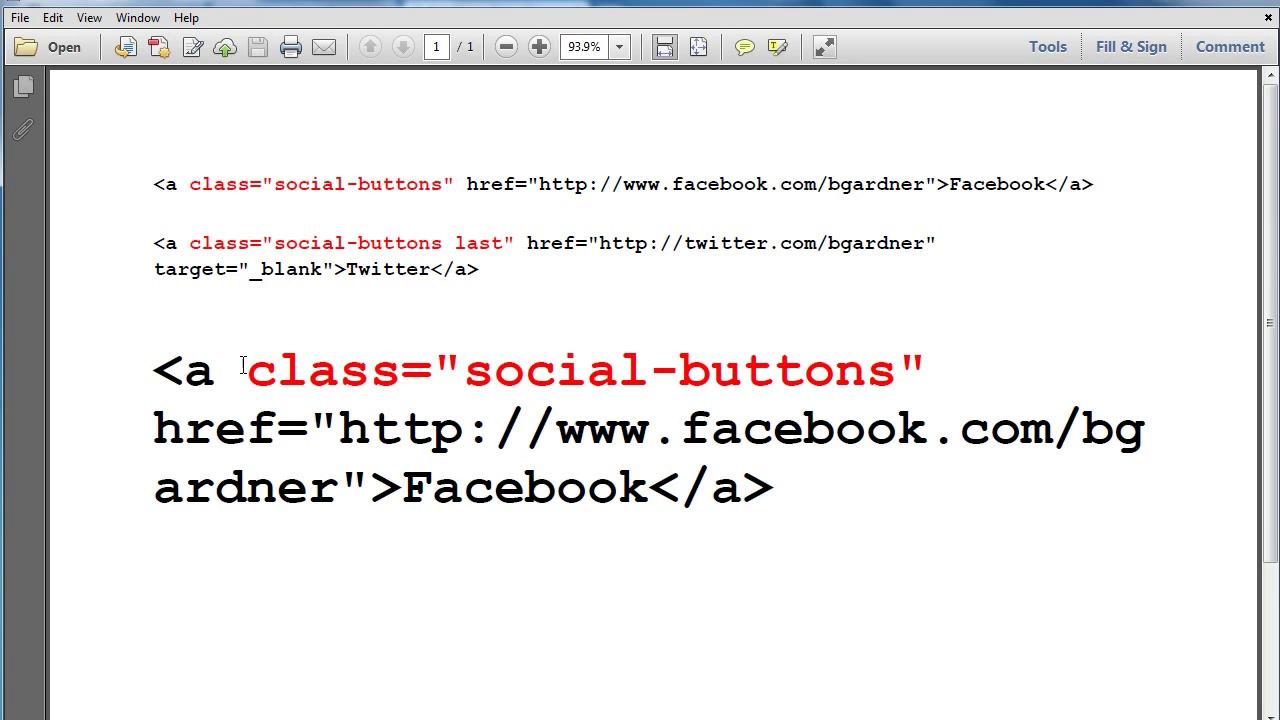
{"action": "left_click_drag", "start_coordinate": [252, 372], "coordinate": [931, 372]}
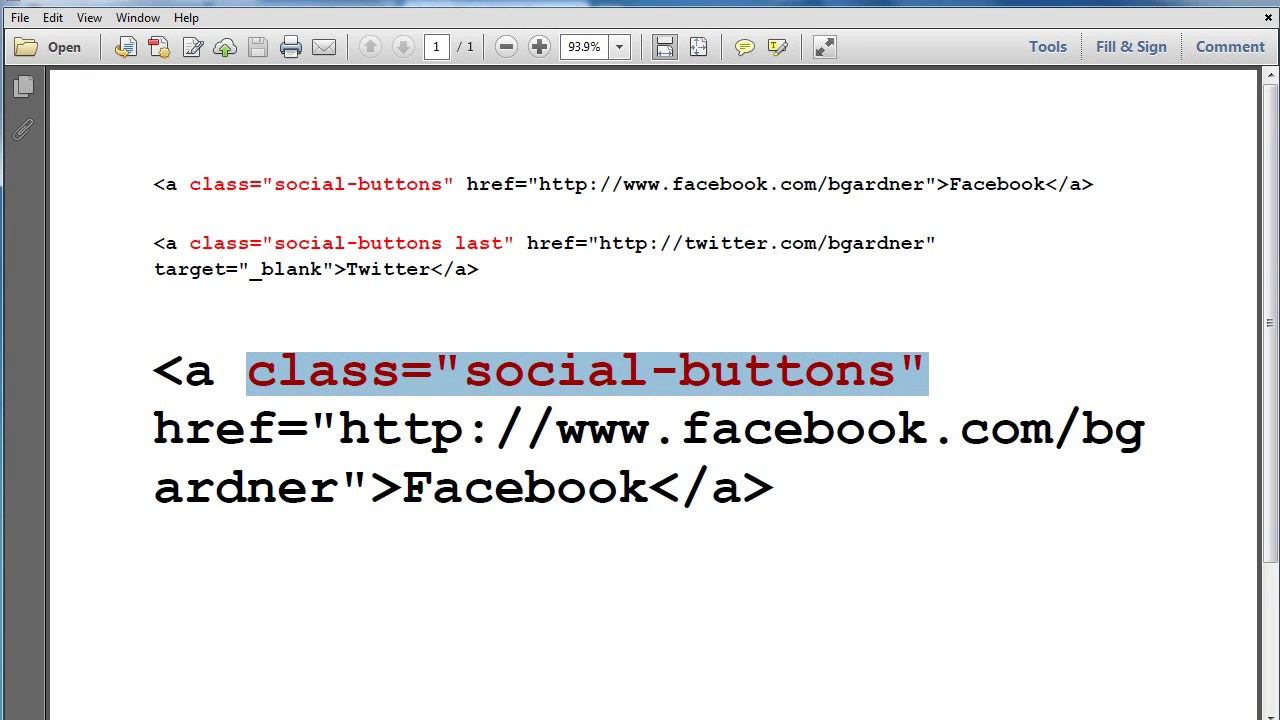
{"action": "left_click", "coordinate": [330, 718]}
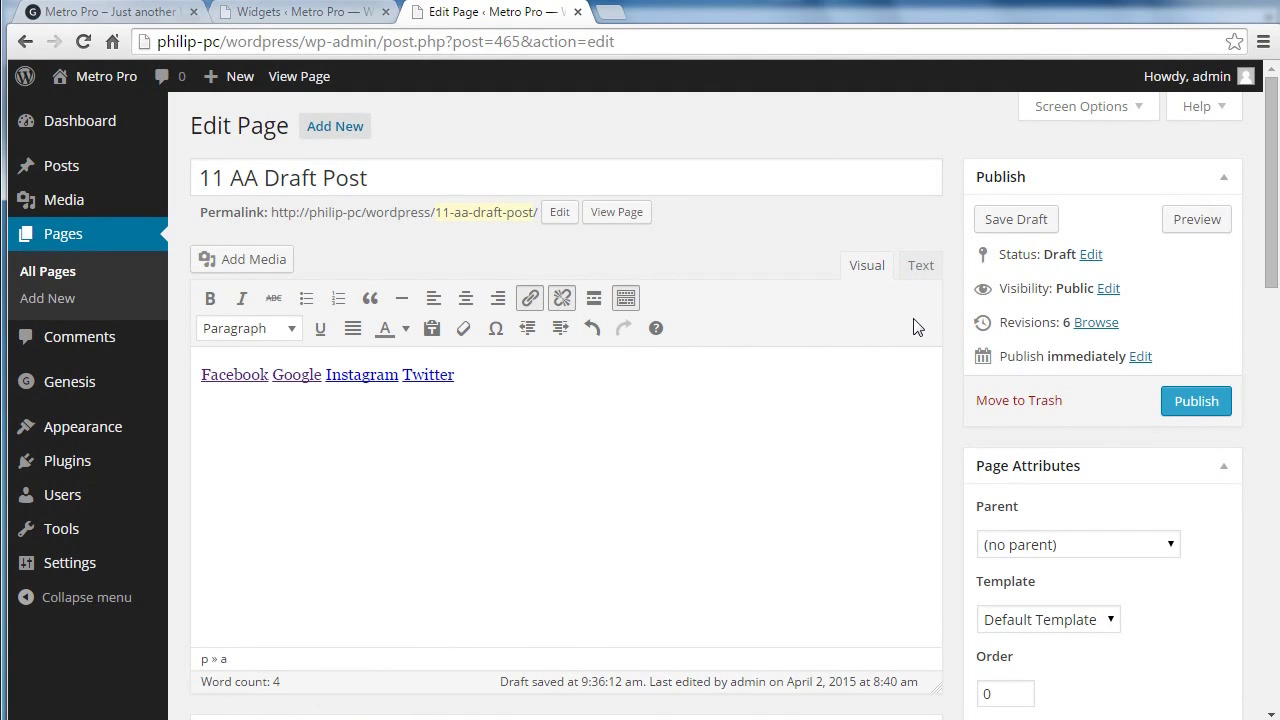
Step: Show the draft's four social links as raw HTML in the Text view, zoomed in twice
{"action": "left_click", "coordinate": [921, 267]}
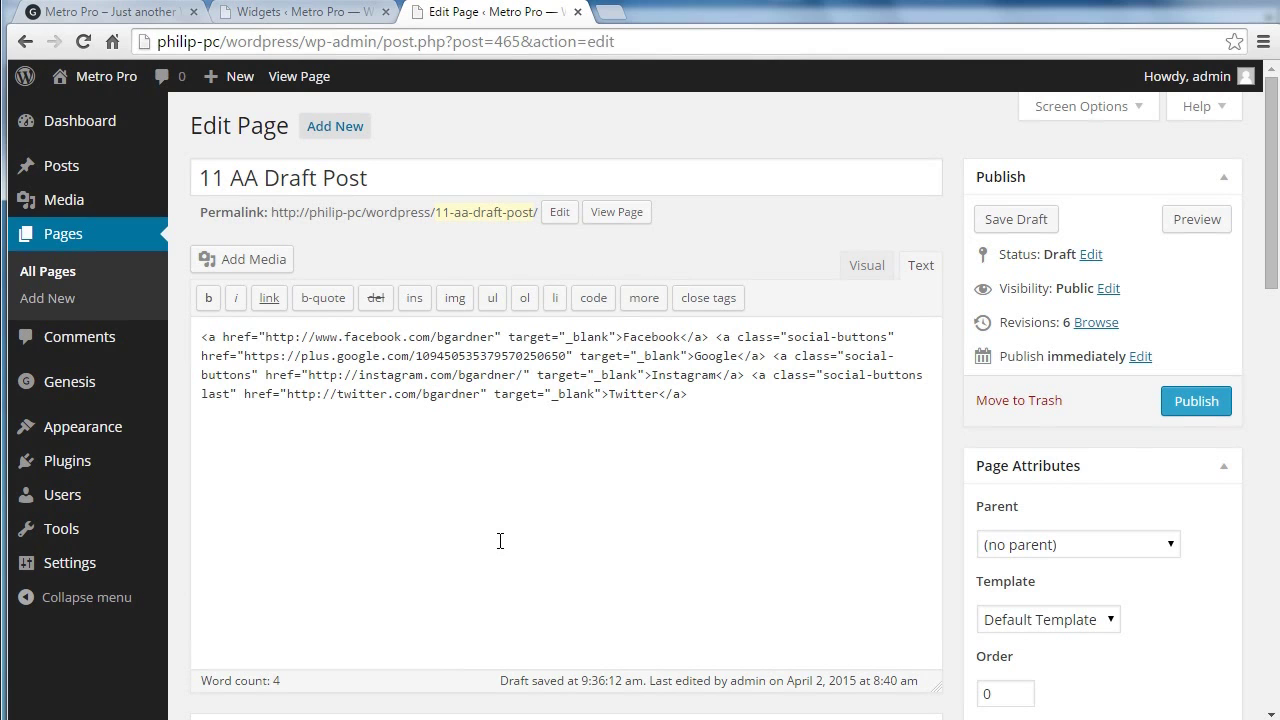
{"action": "key", "text": "ctrl+plus"}
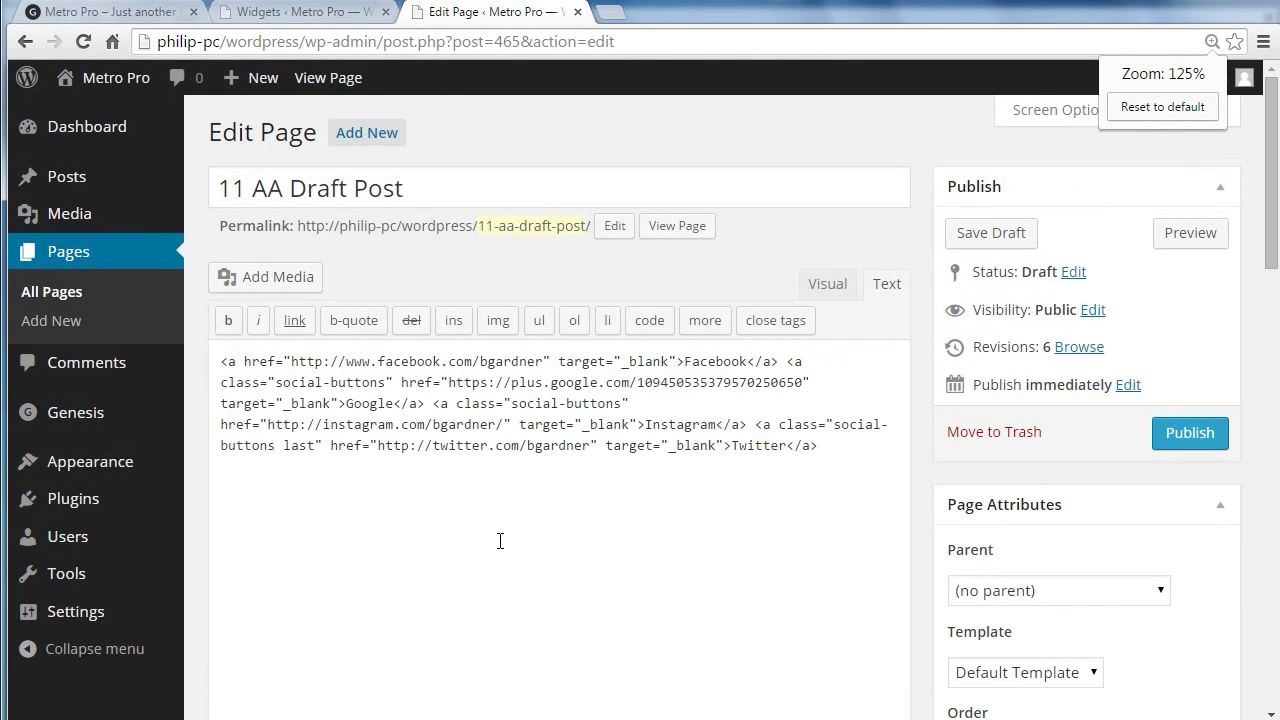
{"action": "key", "text": "ctrl+plus"}
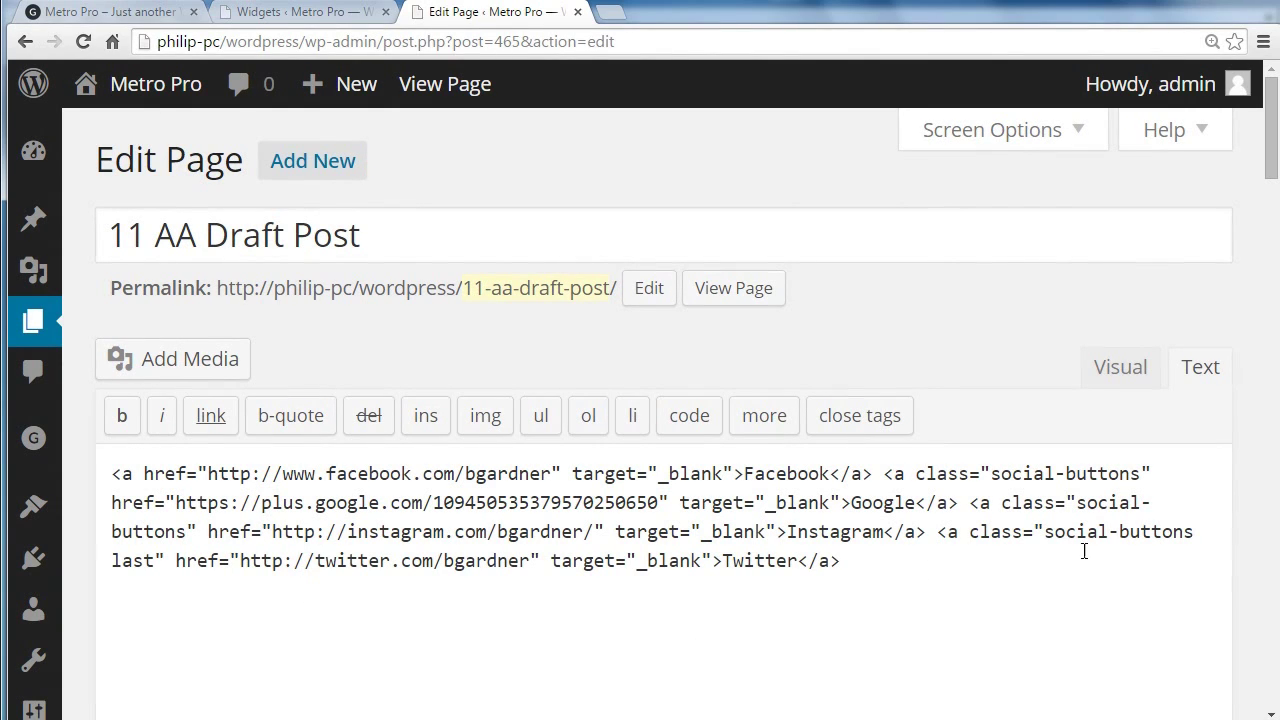
Step: Copy the class="social-buttons" attribute from the Google link's HTML
{"action": "left_click_drag", "start_coordinate": [918, 475], "coordinate": [1154, 467]}
{"action": "key", "text": "ctrl+c"}
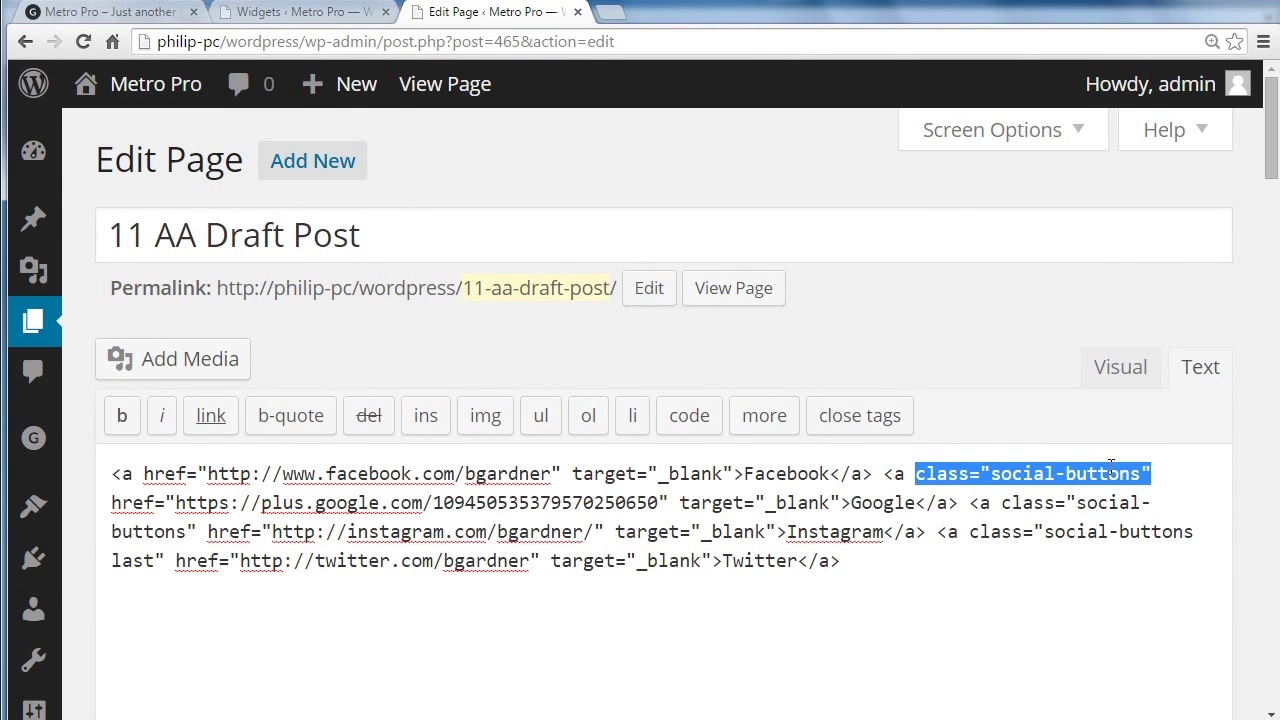
{"action": "right_click", "coordinate": [1109, 470]}
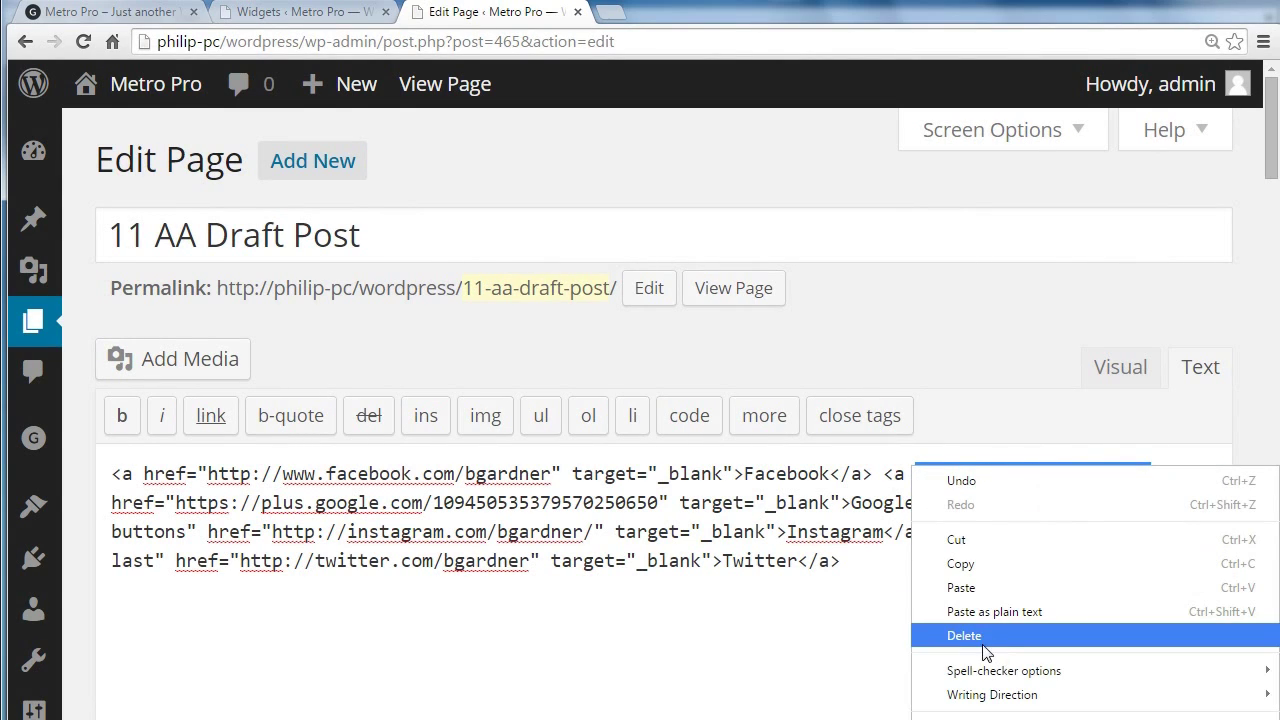
{"action": "left_click", "coordinate": [963, 567]}
{"action": "left_click", "coordinate": [756, 638]}
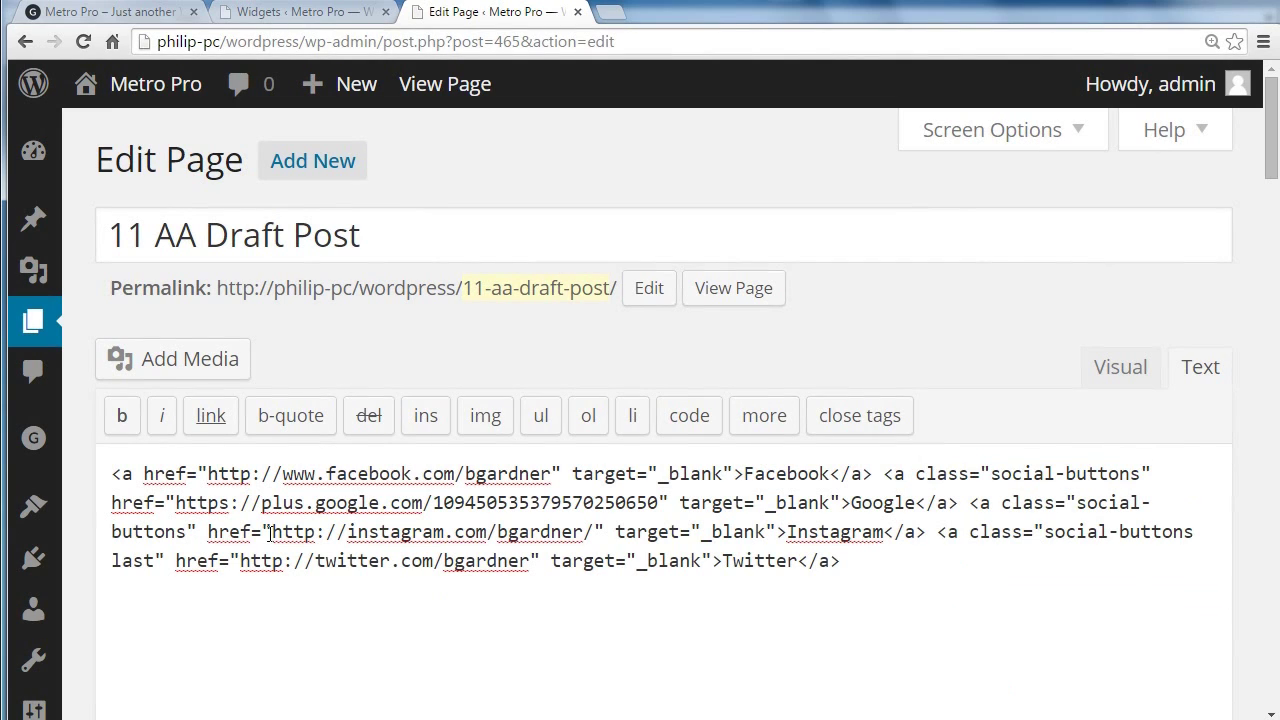
Step: Paste class="social-buttons" before href in the Facebook link and compare it with Twitter's class
{"action": "left_click", "coordinate": [144, 473]}
{"action": "key", "text": "shift+Left"}
{"action": "key", "text": "Right"}
{"action": "key", "text": "ctrl+v"}
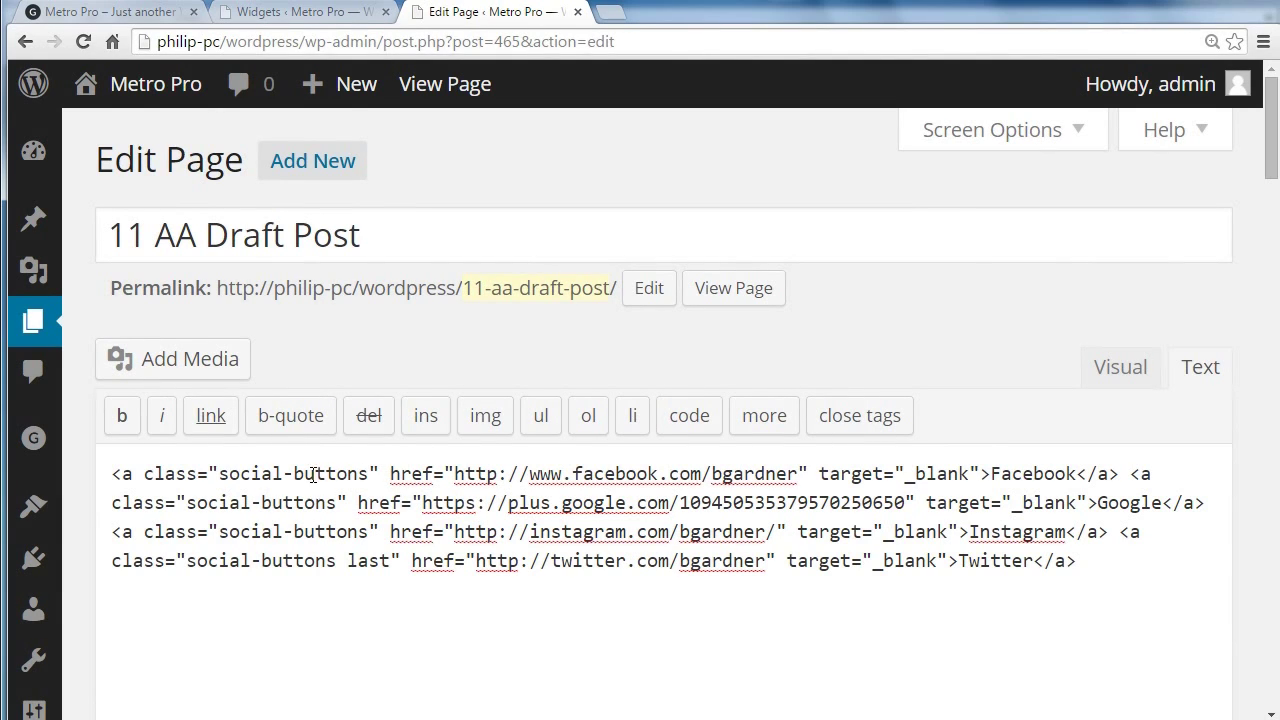
{"action": "left_click_drag", "start_coordinate": [143, 472], "coordinate": [368, 472]}
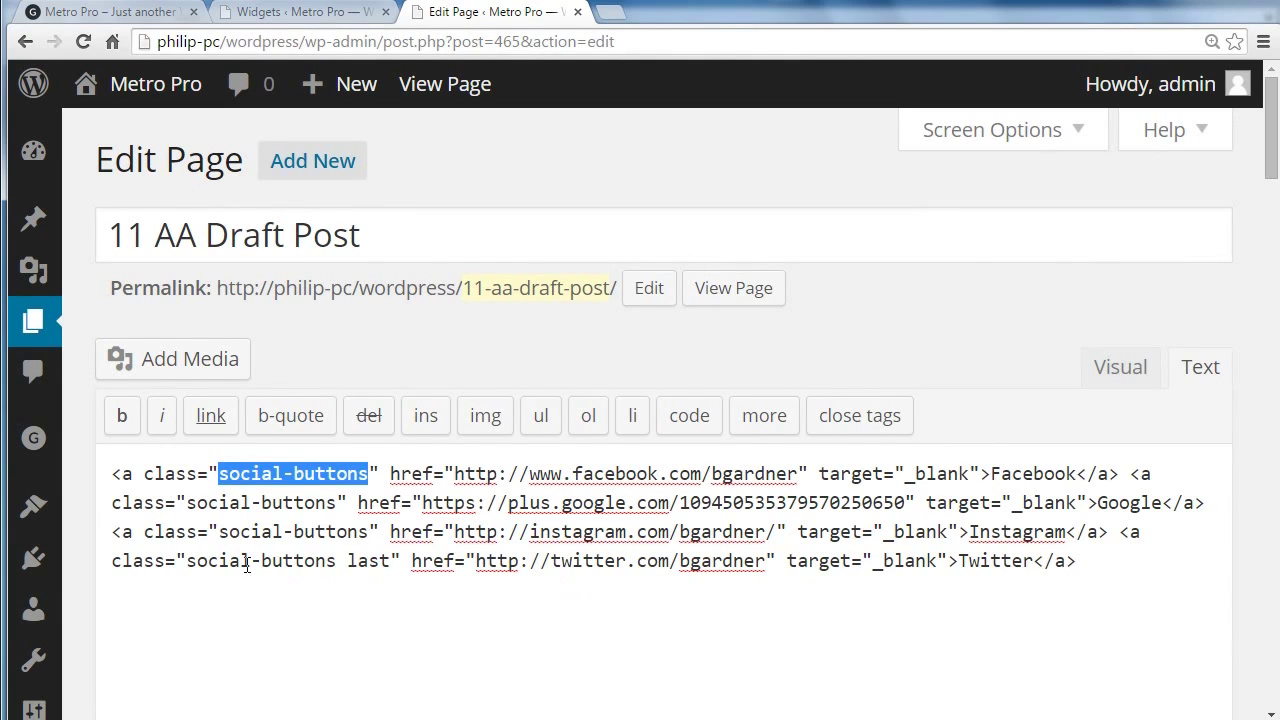
{"action": "left_click_drag", "start_coordinate": [188, 560], "coordinate": [390, 562]}
{"action": "left_click", "coordinate": [392, 600]}
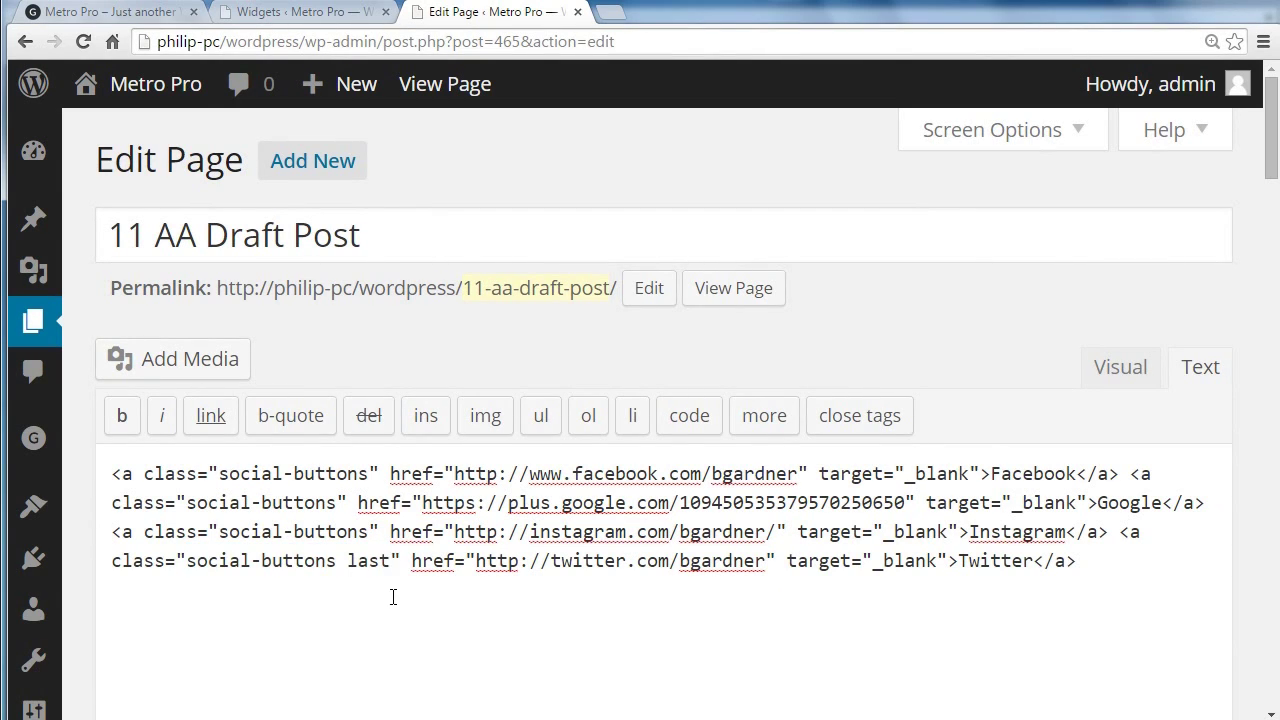
Step: Compare the Twitter and Facebook example class markup in the reference PDF
{"action": "key", "text": "alt+Tab"}
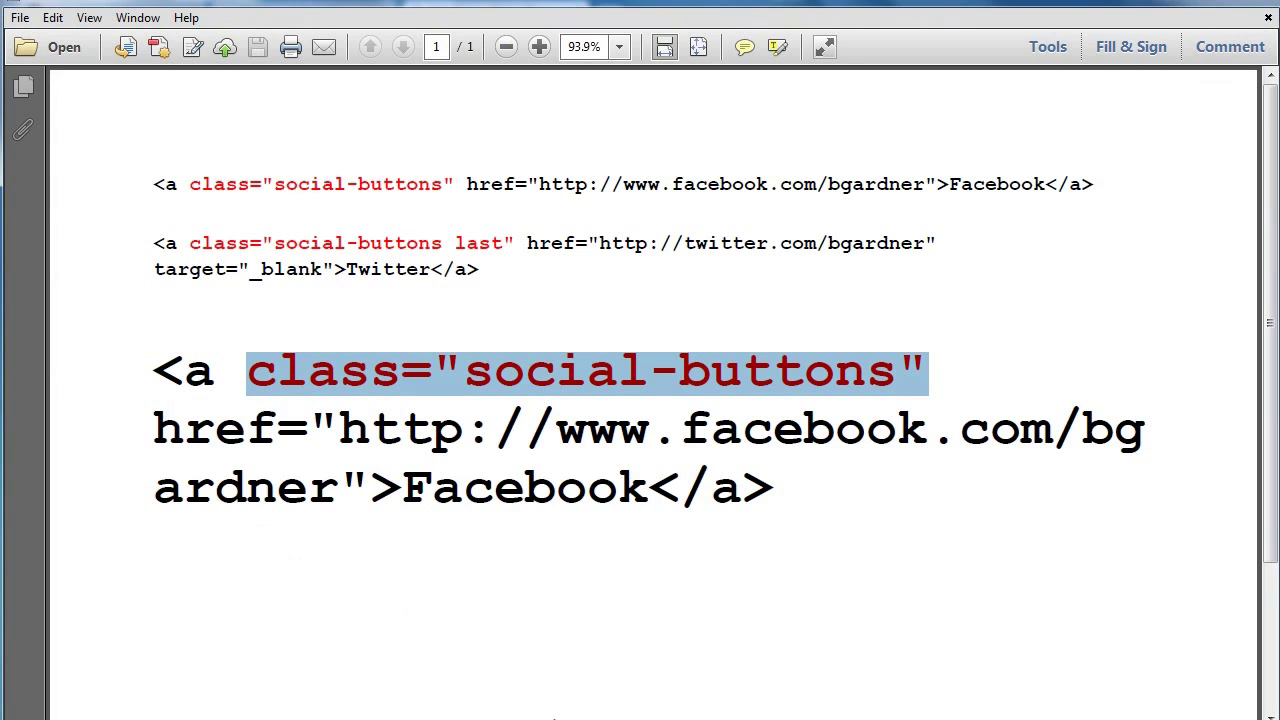
{"action": "left_click", "coordinate": [664, 376]}
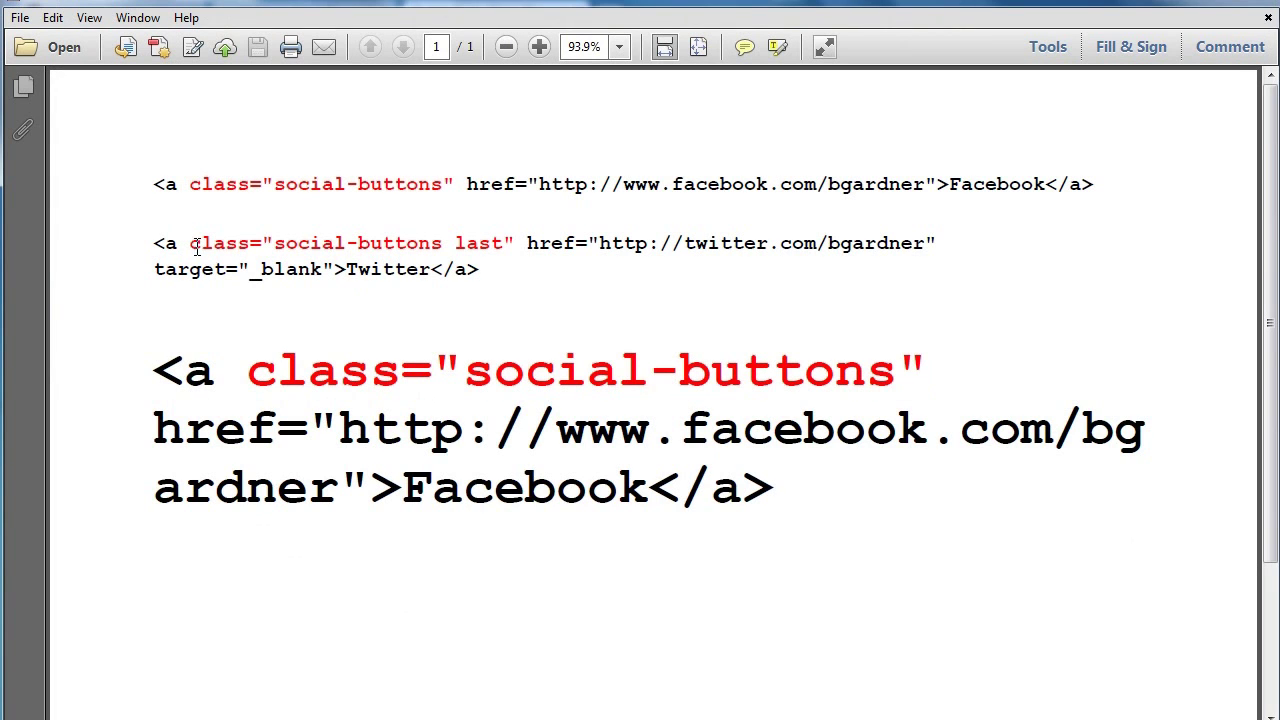
{"action": "left_click_drag", "start_coordinate": [190, 243], "coordinate": [505, 243]}
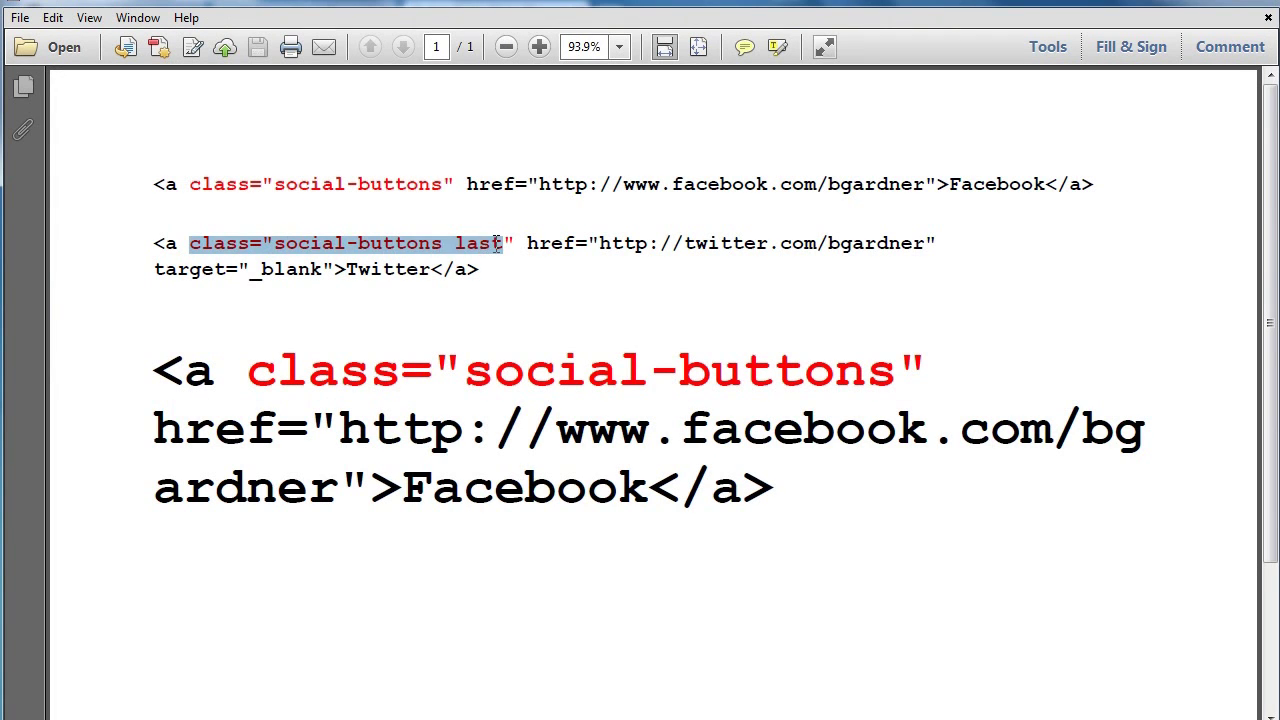
{"action": "left_click", "coordinate": [497, 333]}
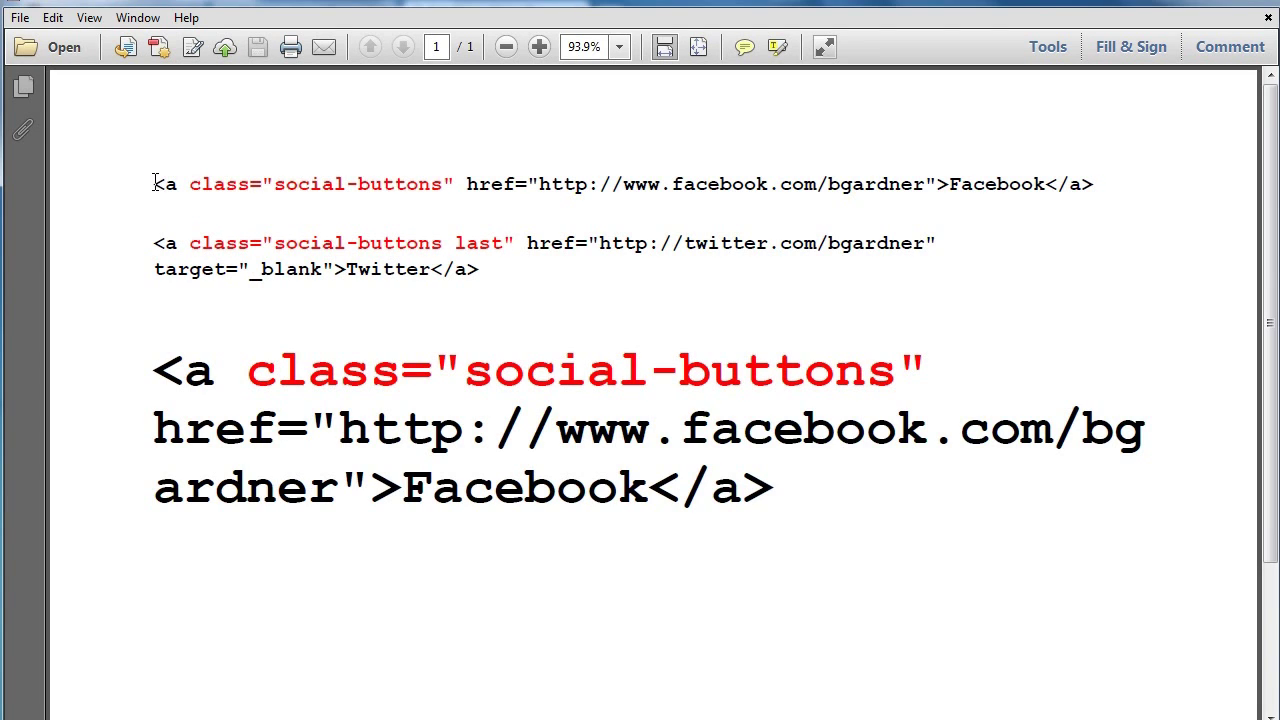
{"action": "left_click_drag", "start_coordinate": [155, 184], "coordinate": [1098, 181]}
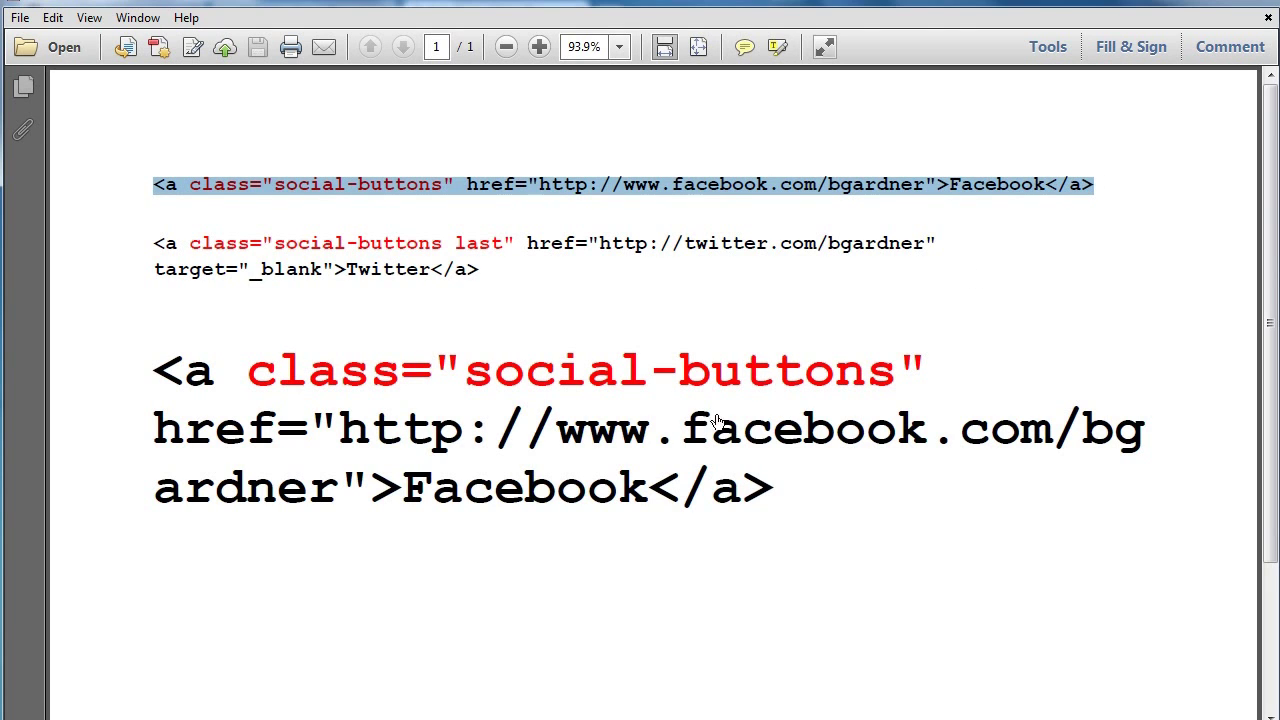
{"action": "key", "text": "alt+Tab"}
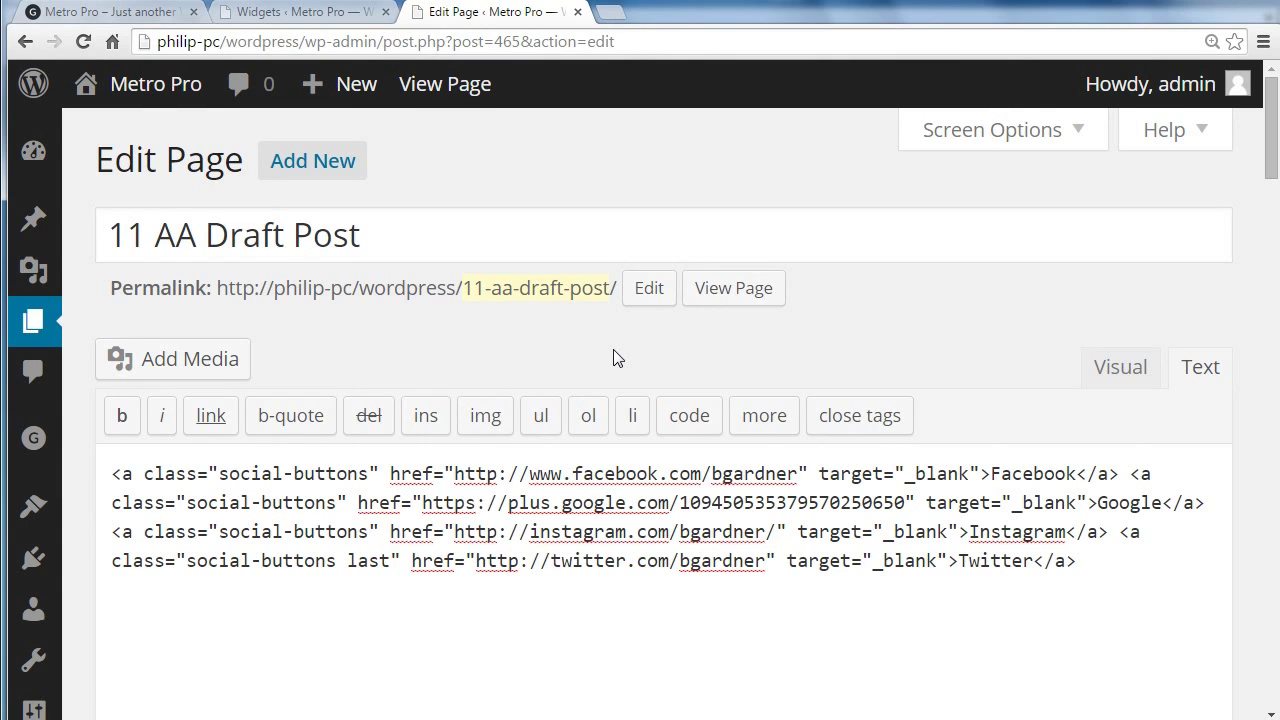
Step: Reset zoom and compare the social links in Visual and Text views, noting Twitter's extra class
{"action": "key", "text": "ctrl+0"}
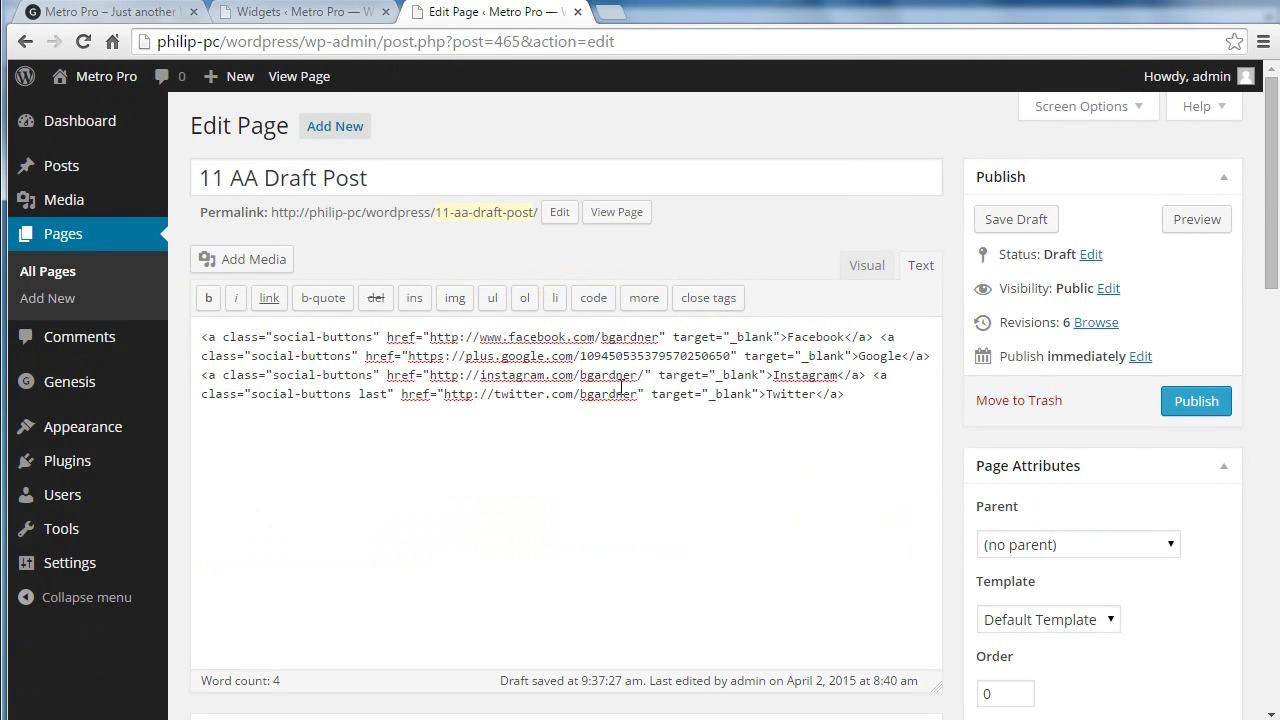
{"action": "left_click", "coordinate": [867, 266]}
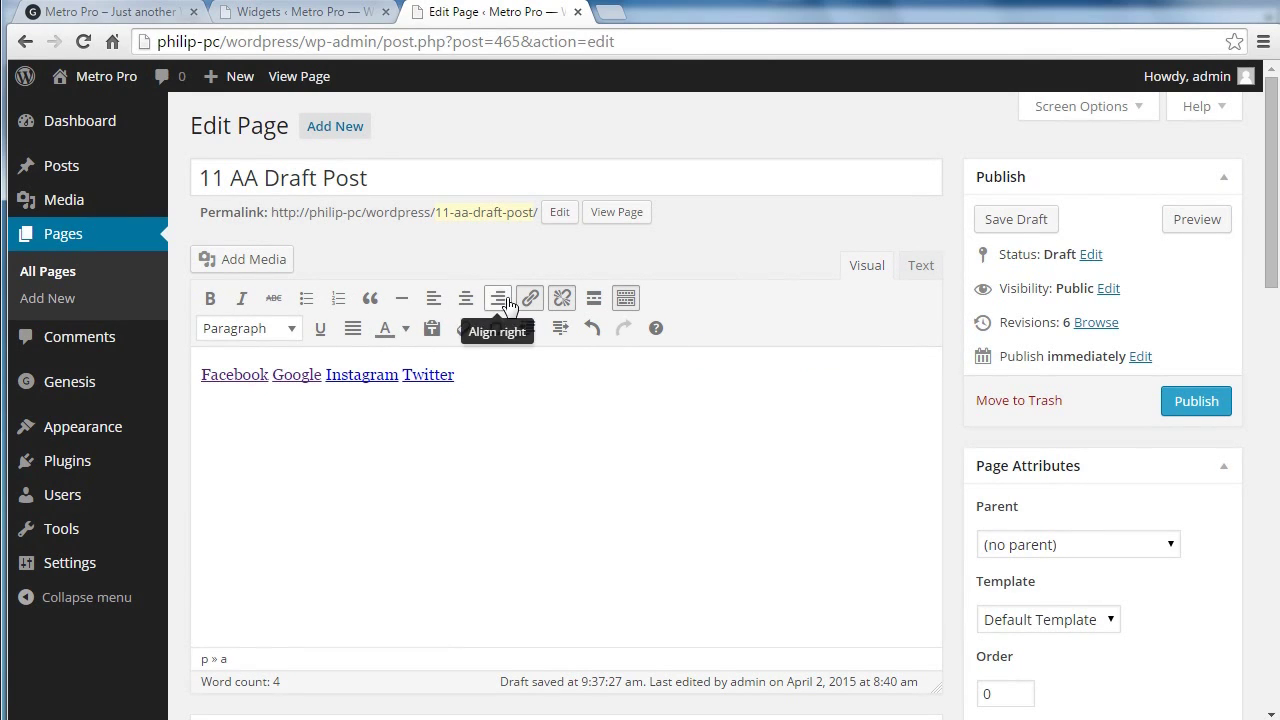
{"action": "left_click", "coordinate": [912, 266]}
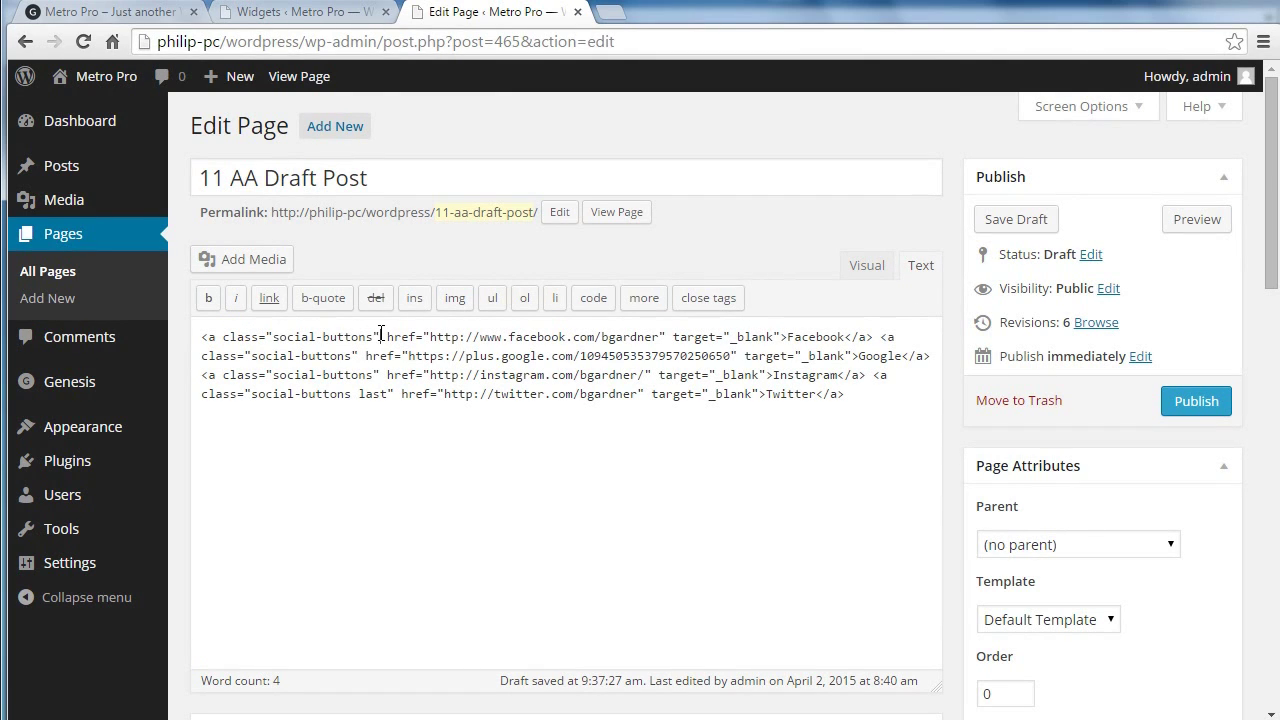
{"action": "left_click_drag", "start_coordinate": [381, 334], "coordinate": [231, 338]}
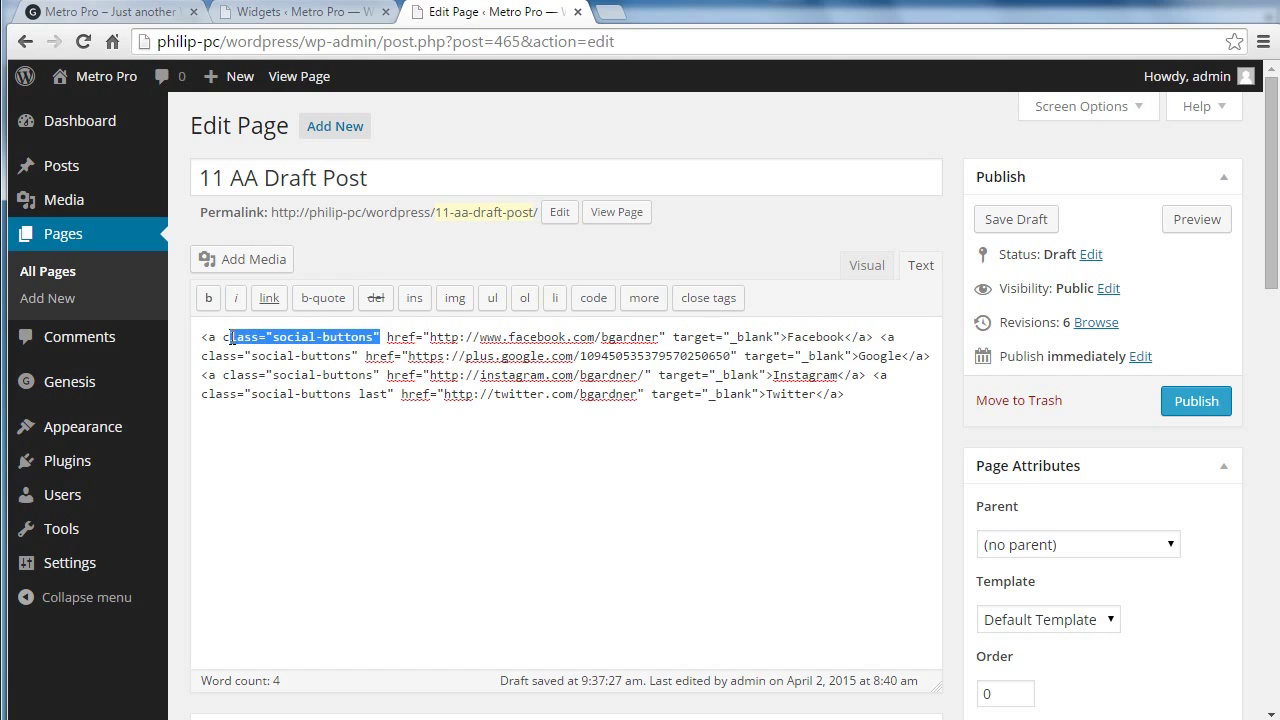
{"action": "left_click", "coordinate": [244, 394]}
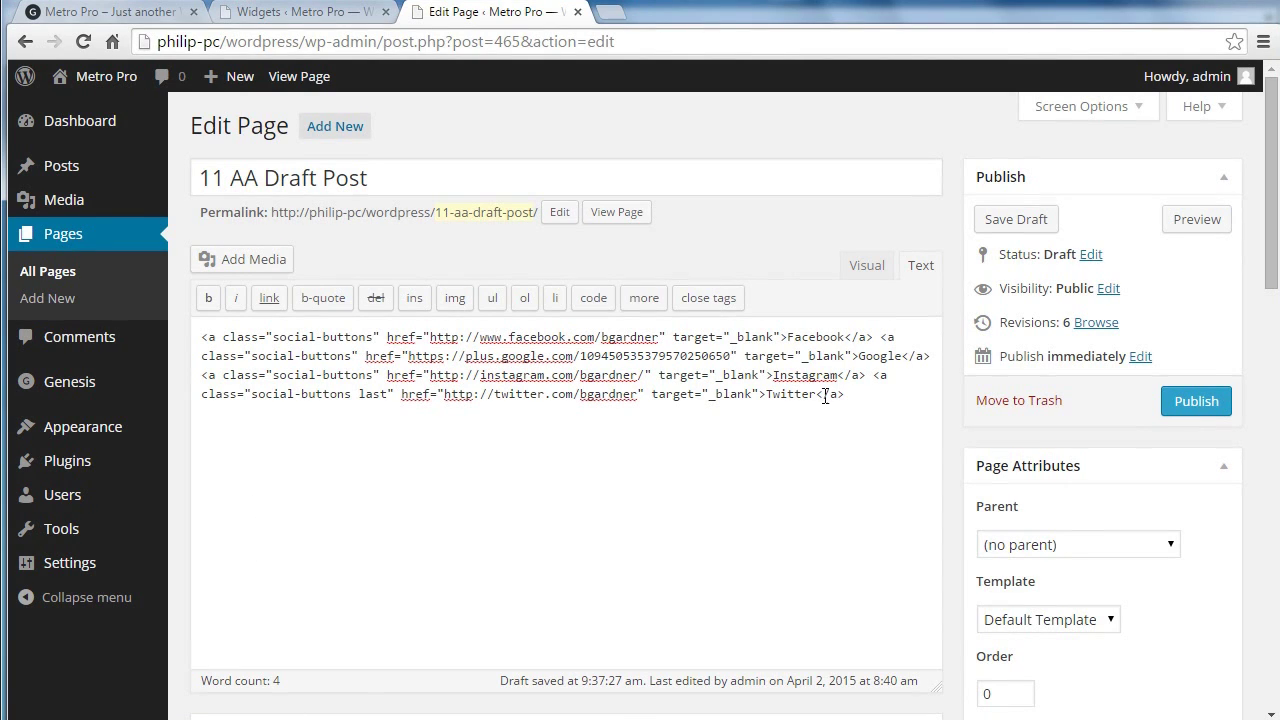
{"action": "left_click", "coordinate": [868, 266]}
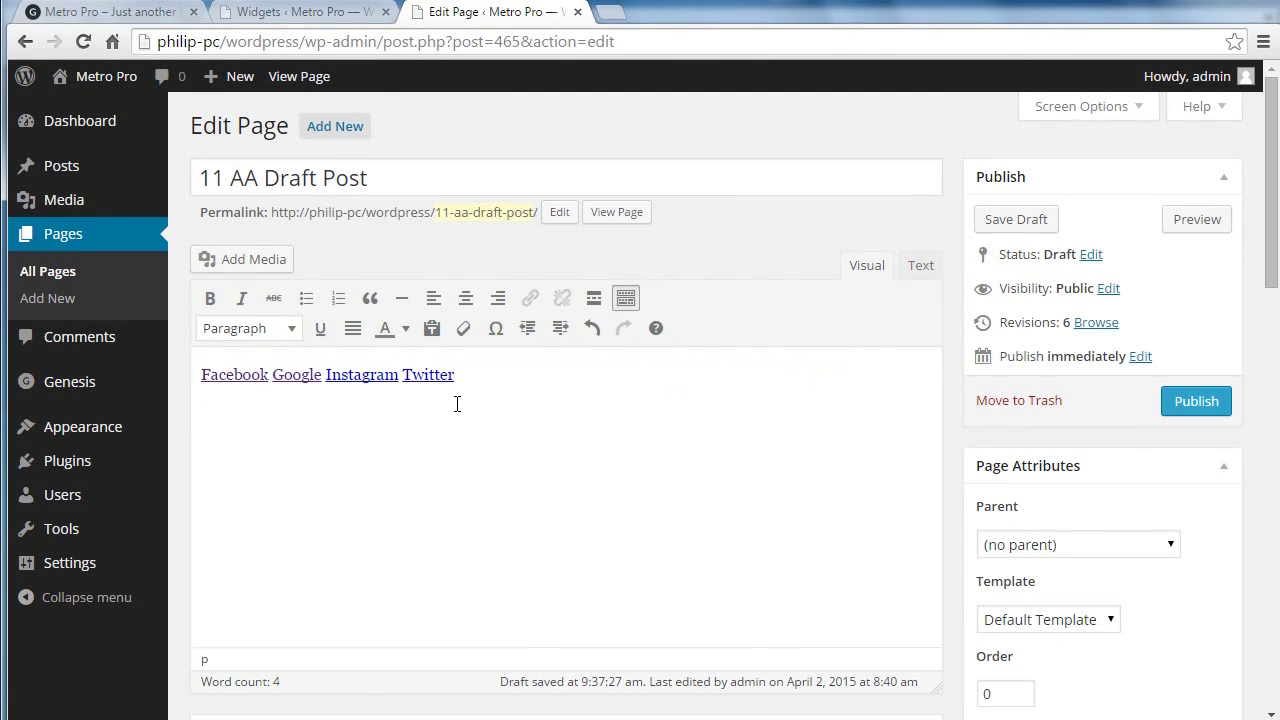
{"action": "left_click", "coordinate": [918, 265]}
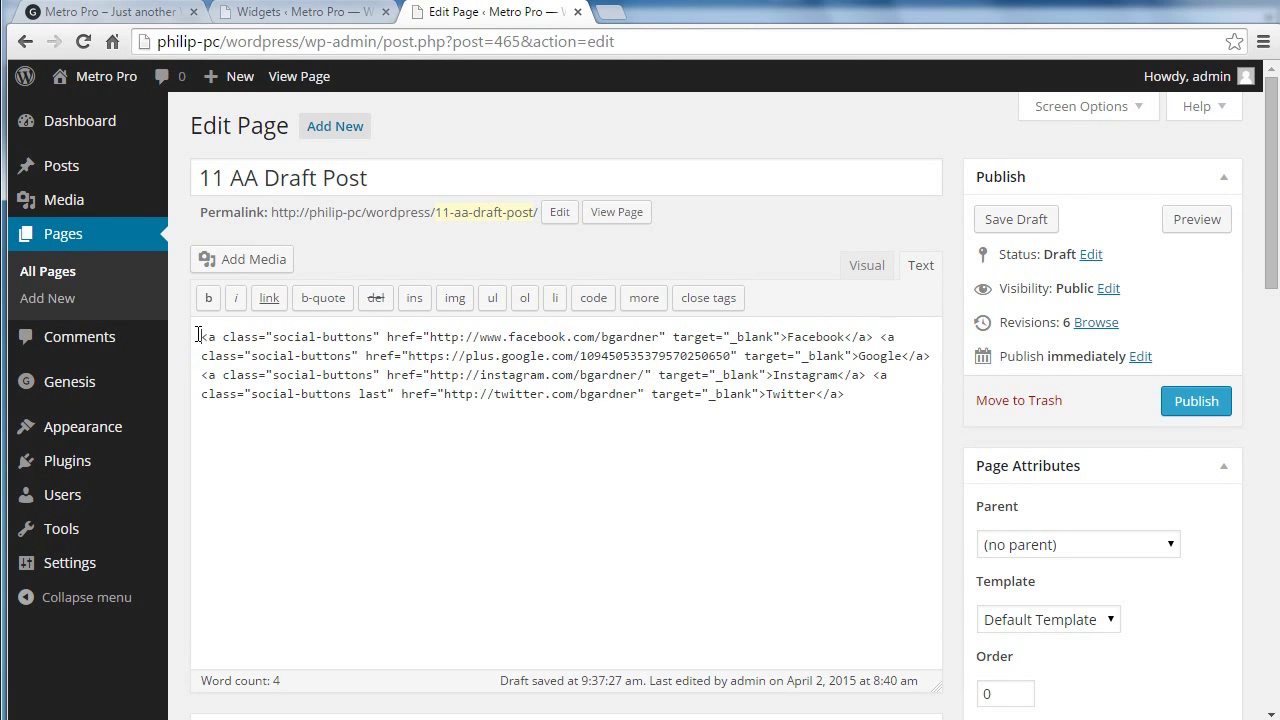
Step: Copy the full four-link social-buttons HTML and move to the Widgets page
{"action": "left_click_drag", "start_coordinate": [199, 334], "coordinate": [907, 389]}
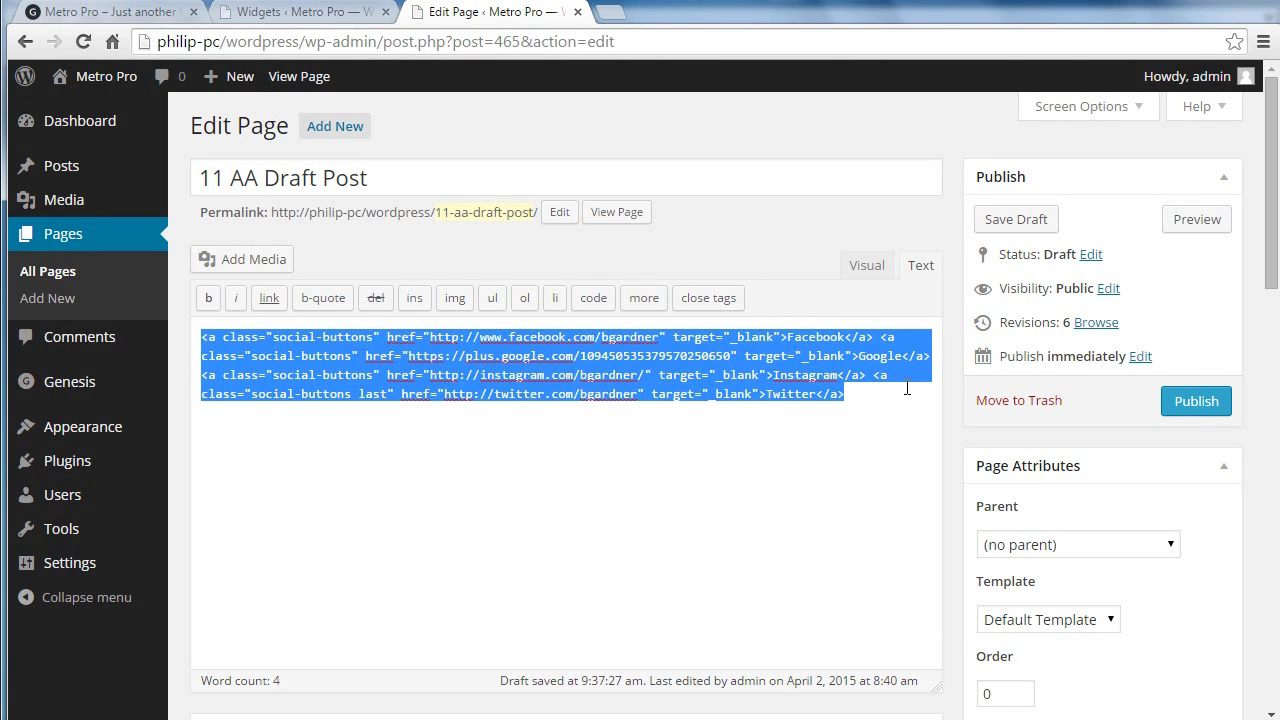
{"action": "right_click", "coordinate": [790, 390]}
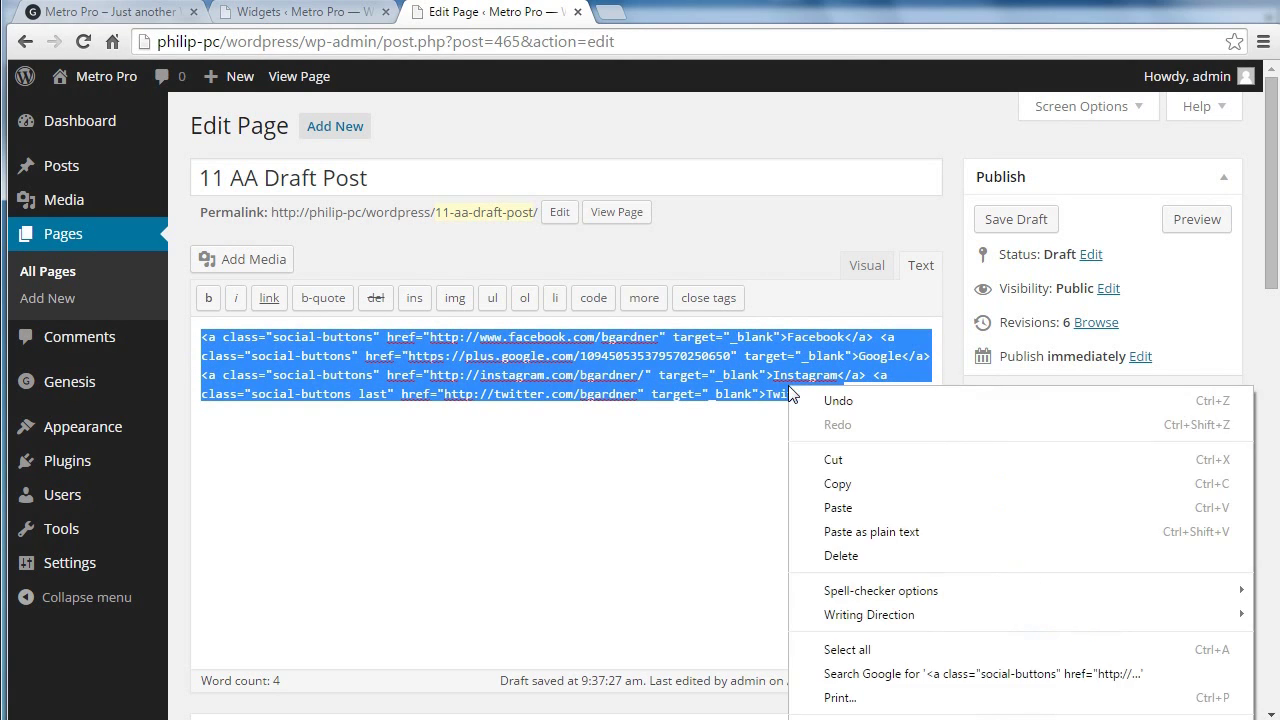
{"action": "left_click", "coordinate": [822, 484]}
{"action": "left_click", "coordinate": [247, 8]}
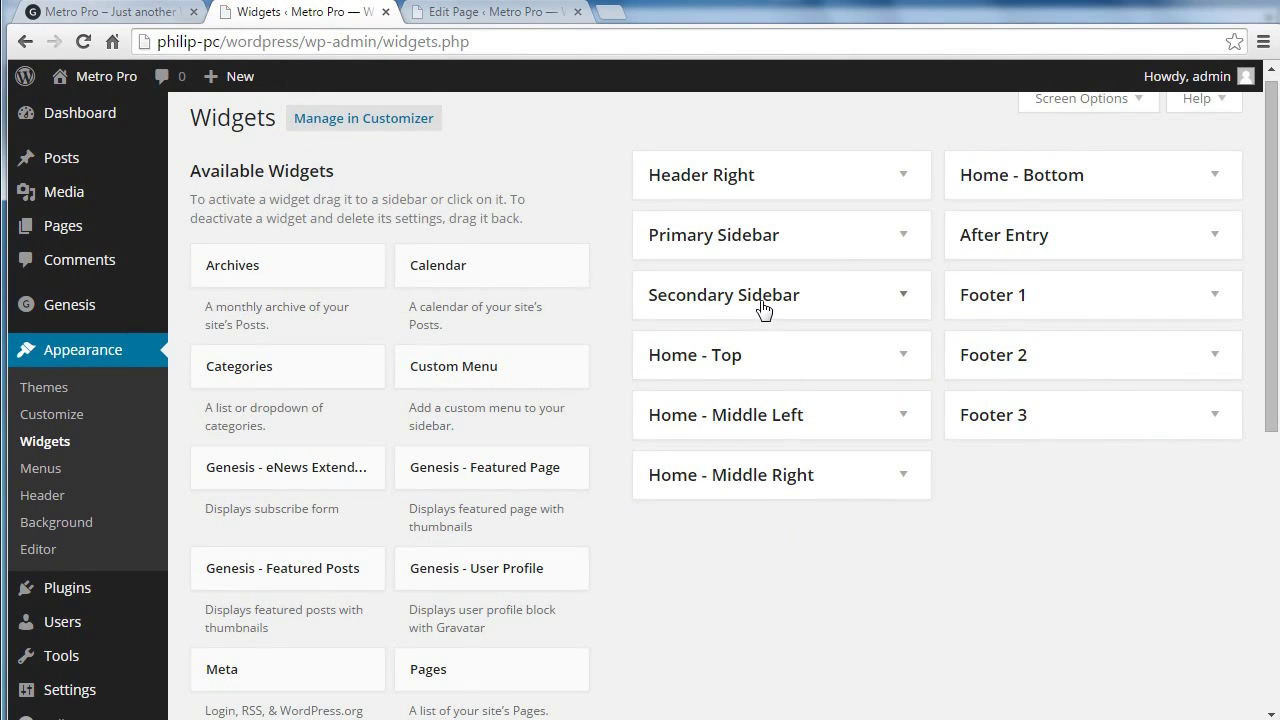
Step: Expand the Primary Sidebar and inspect the untitled Text widget holding the four social-buttons links
{"action": "left_click", "coordinate": [757, 250]}
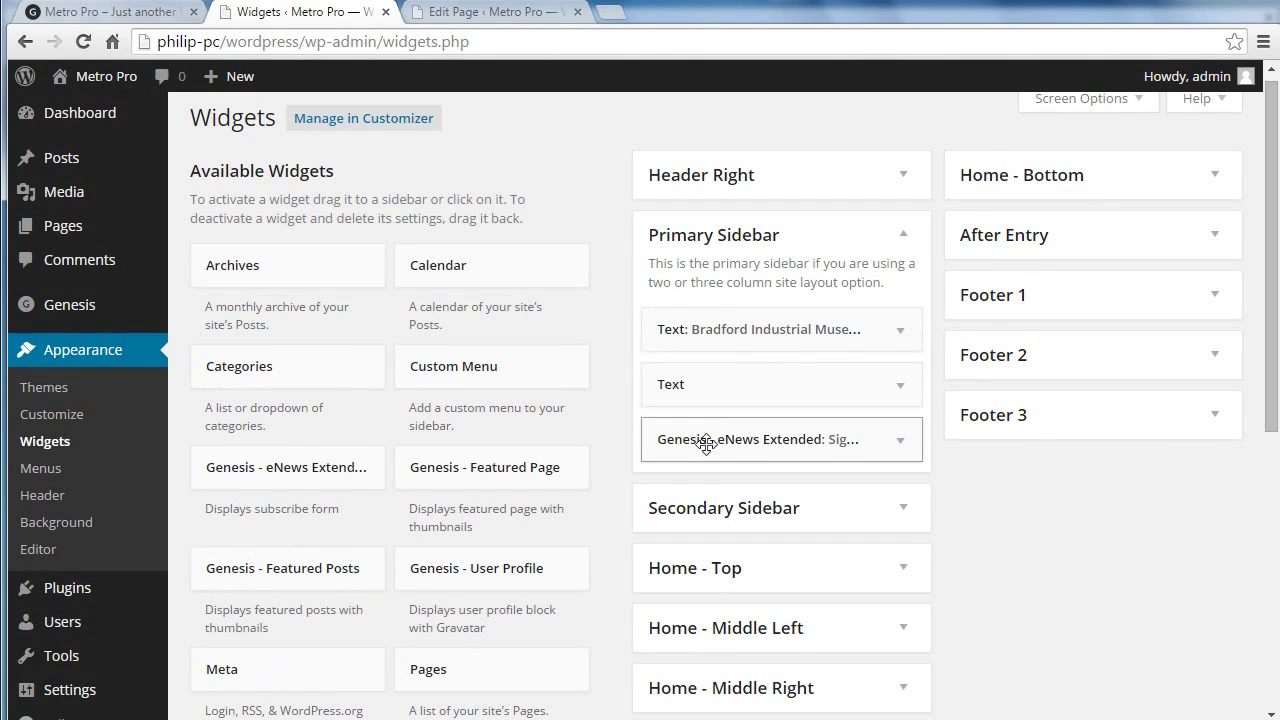
{"action": "left_click", "coordinate": [735, 383]}
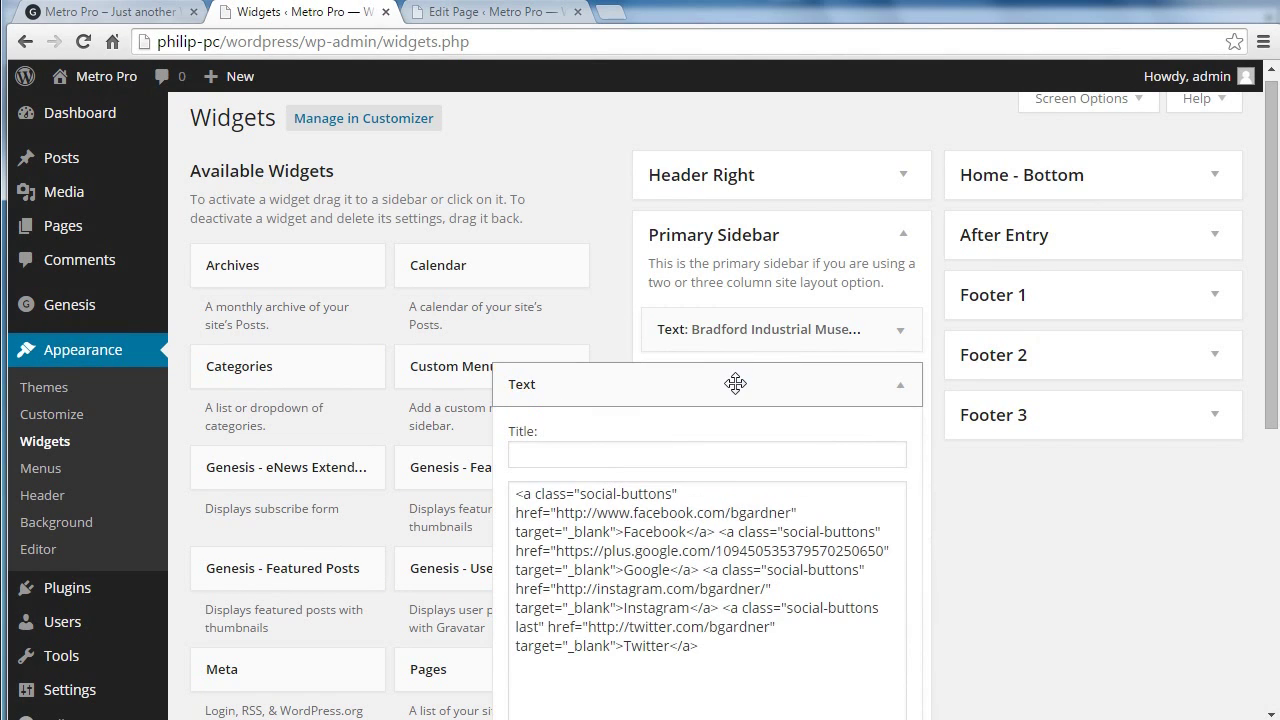
{"action": "left_click", "coordinate": [899, 390]}
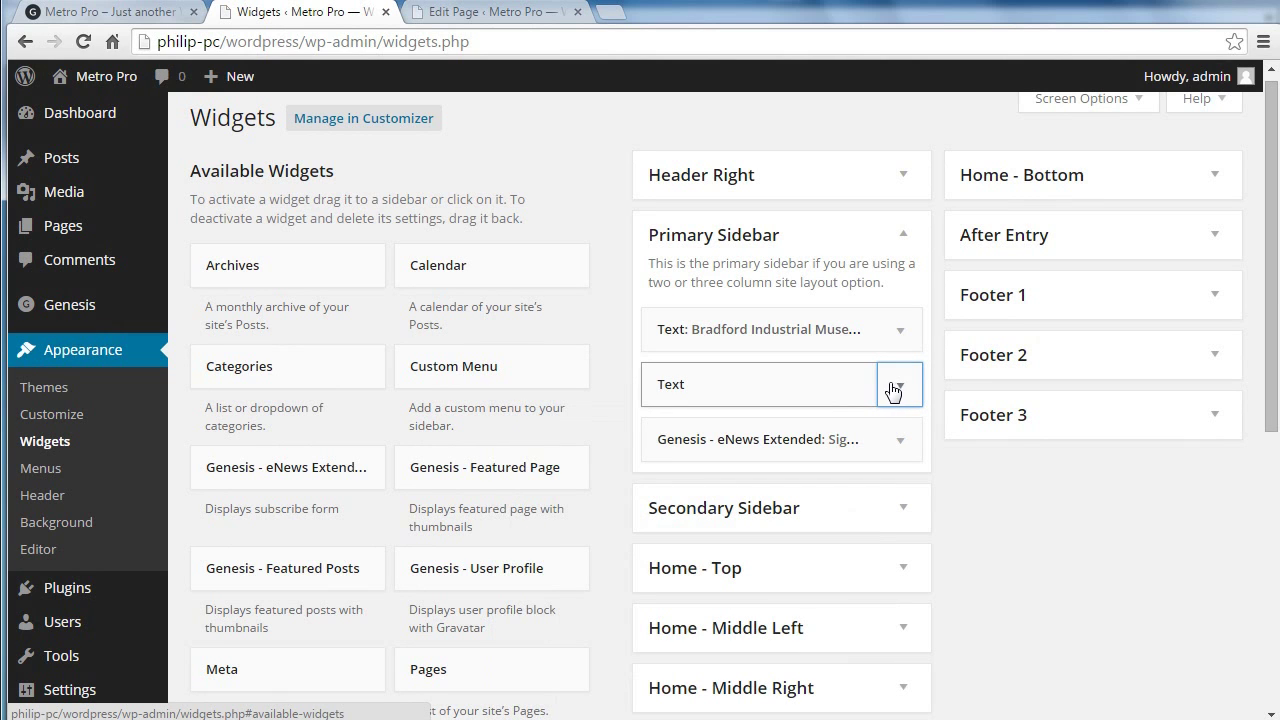
Step: View the live Metro Pro front page with Facebook, Google, Instagram and Twitter buttons under the museum text
{"action": "left_click", "coordinate": [142, 18]}
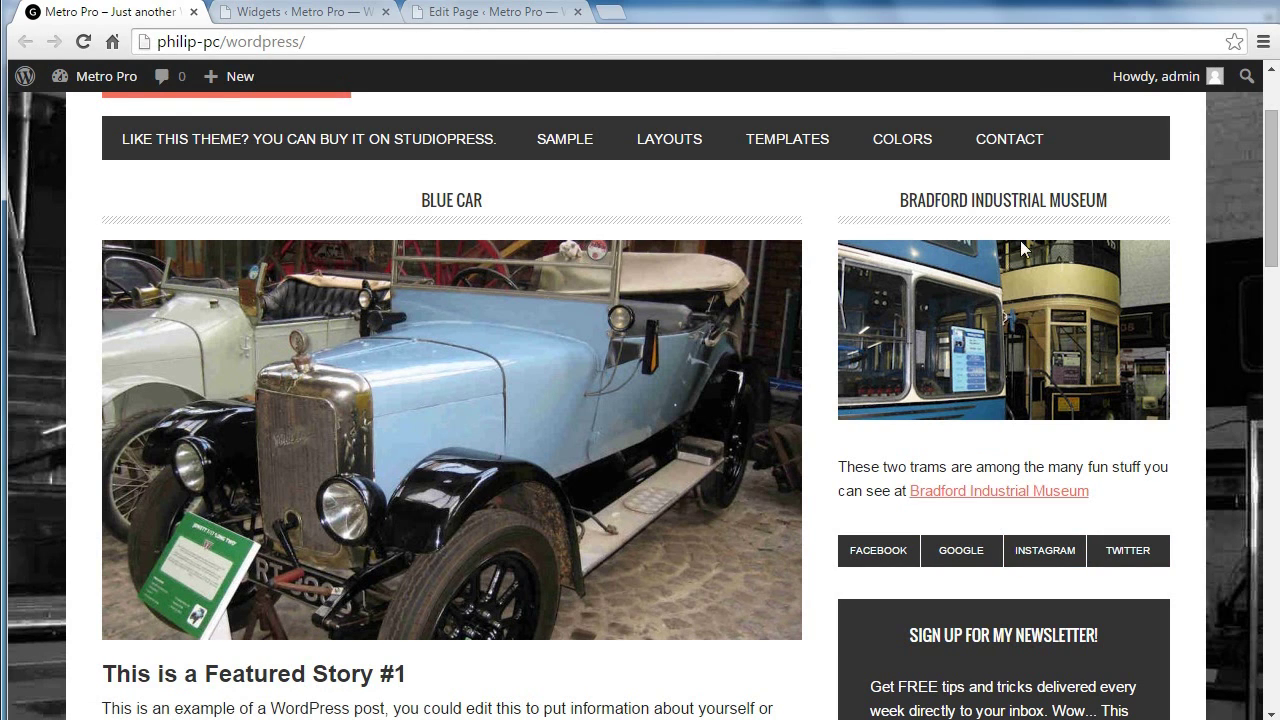
Step: Copy all the HTML from the Text: Bradford Industrial Museum widget, then go back to the draft editor
{"action": "left_click", "coordinate": [342, 13]}
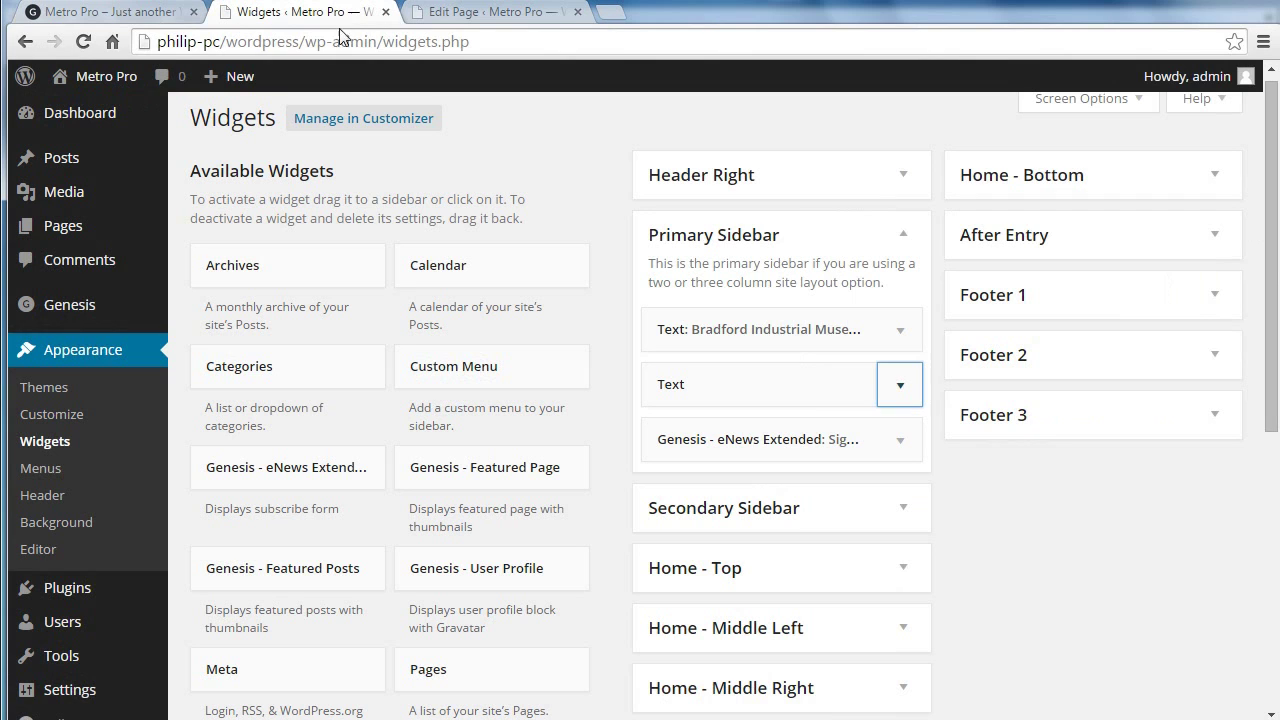
{"action": "left_click", "coordinate": [760, 329]}
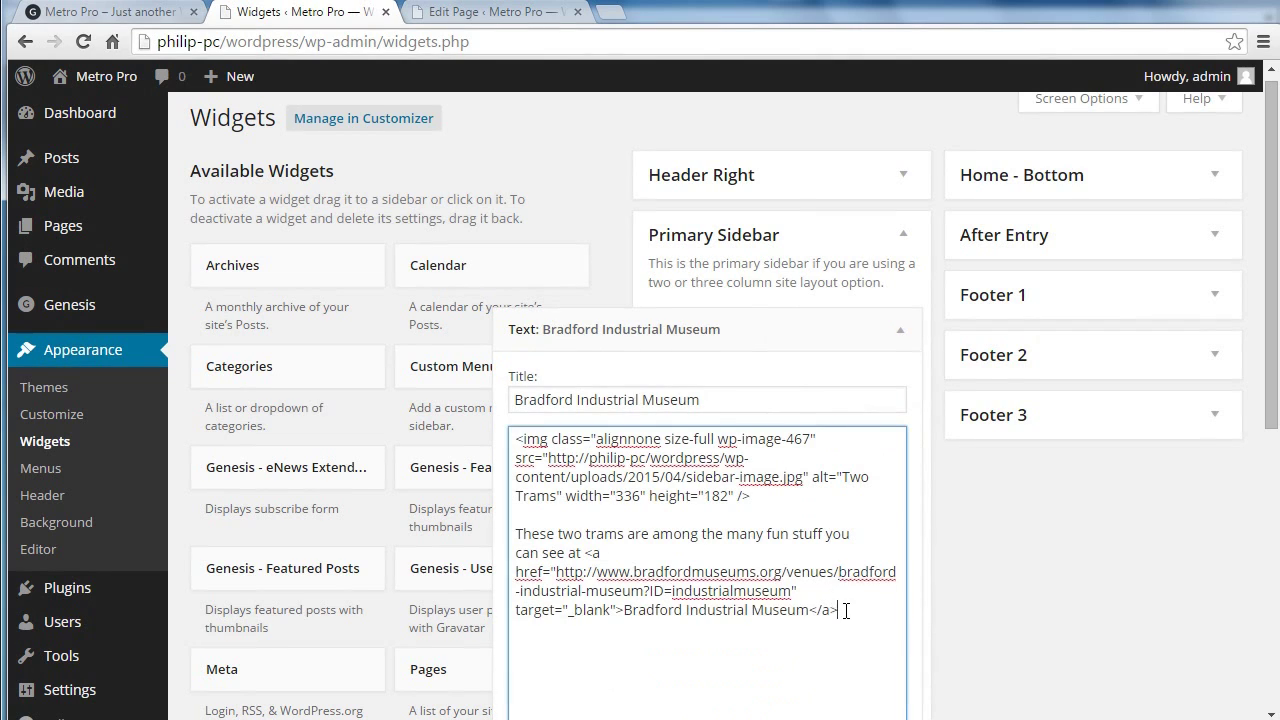
{"action": "left_click_drag", "start_coordinate": [846, 611], "coordinate": [514, 438]}
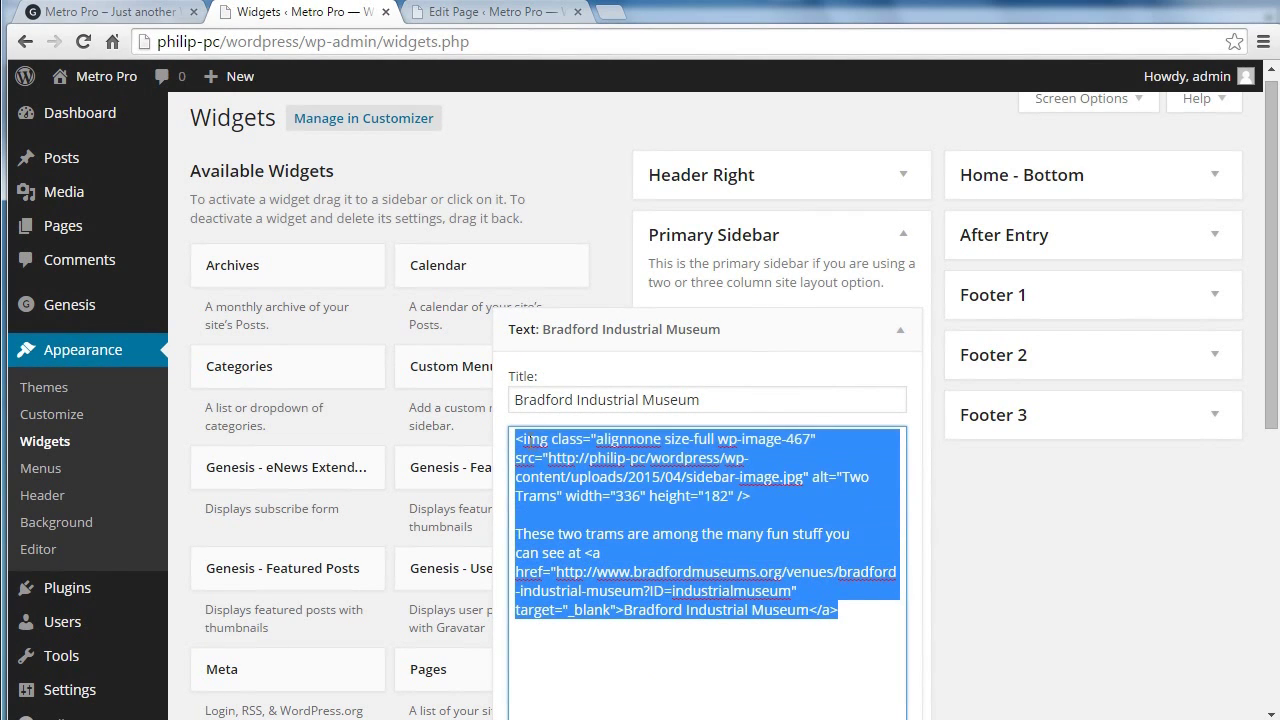
{"action": "right_click", "coordinate": [541, 441]}
{"action": "left_click", "coordinate": [600, 531]}
{"action": "left_click", "coordinate": [459, 13]}
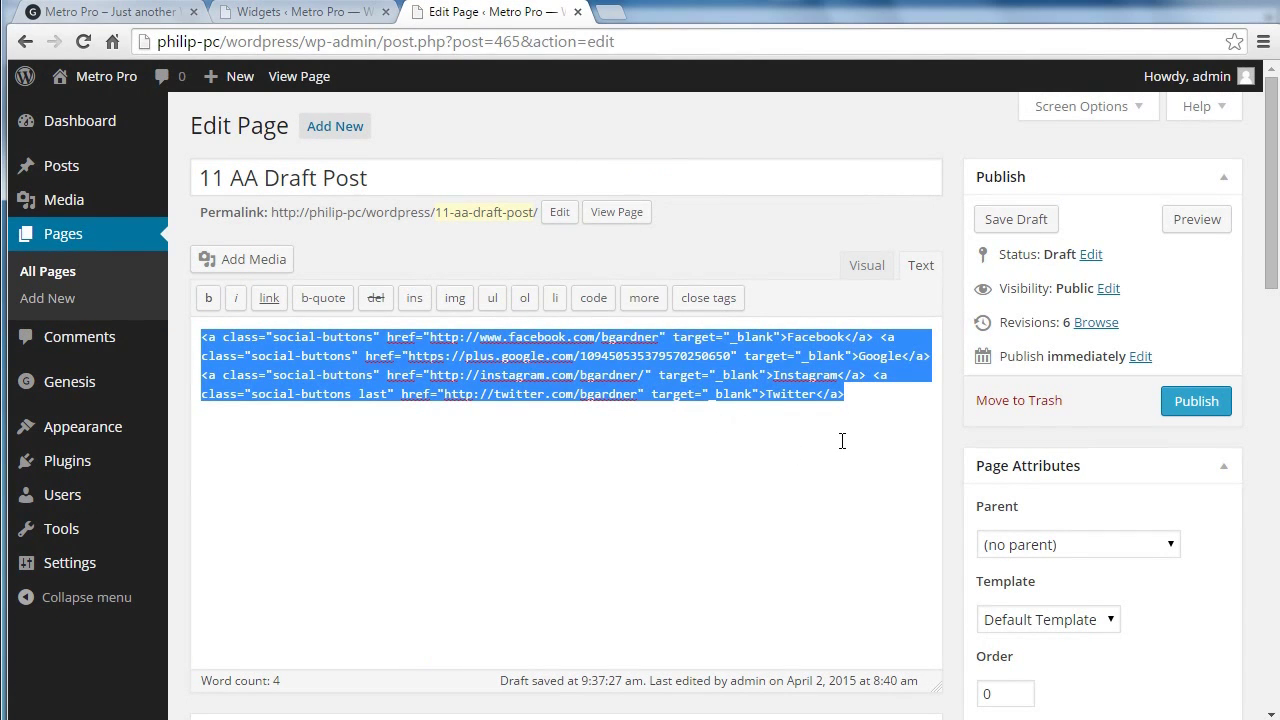
Step: Replace the draft page's social links HTML with the museum widget HTML and preview the tram image link
{"action": "key", "text": "Delete"}
{"action": "key", "text": "ctrl+v"}
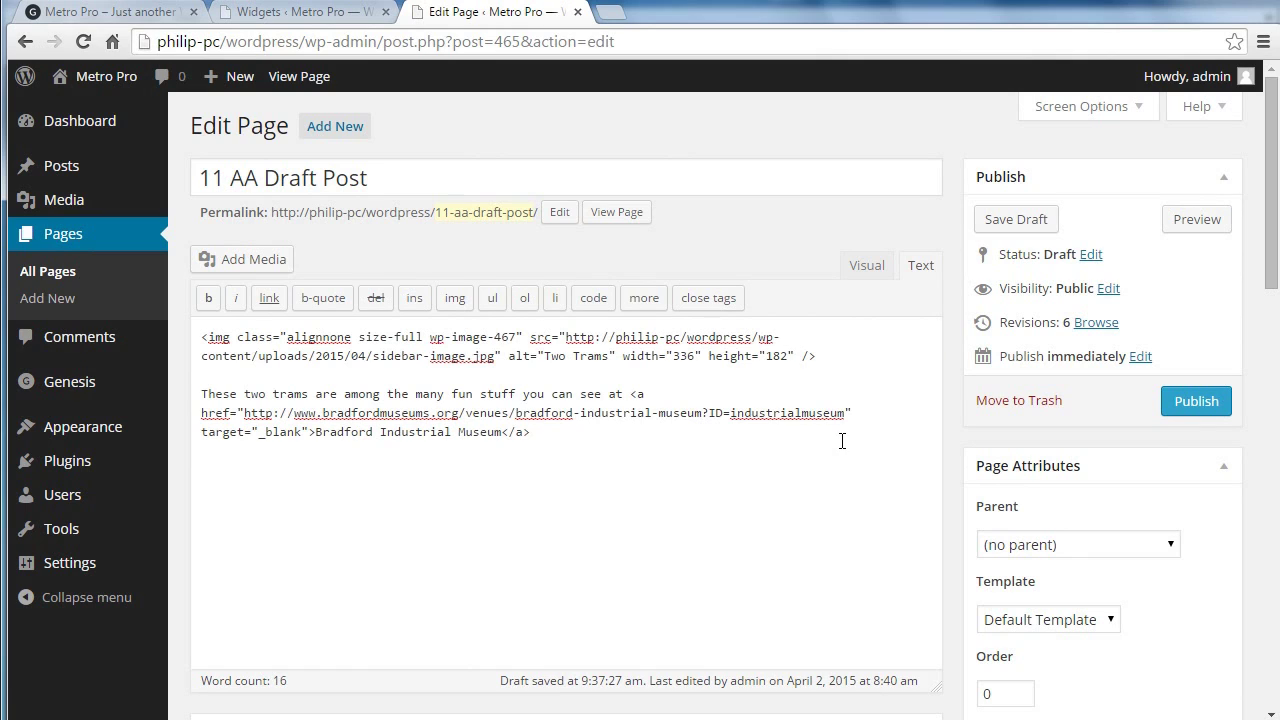
{"action": "left_click", "coordinate": [862, 267]}
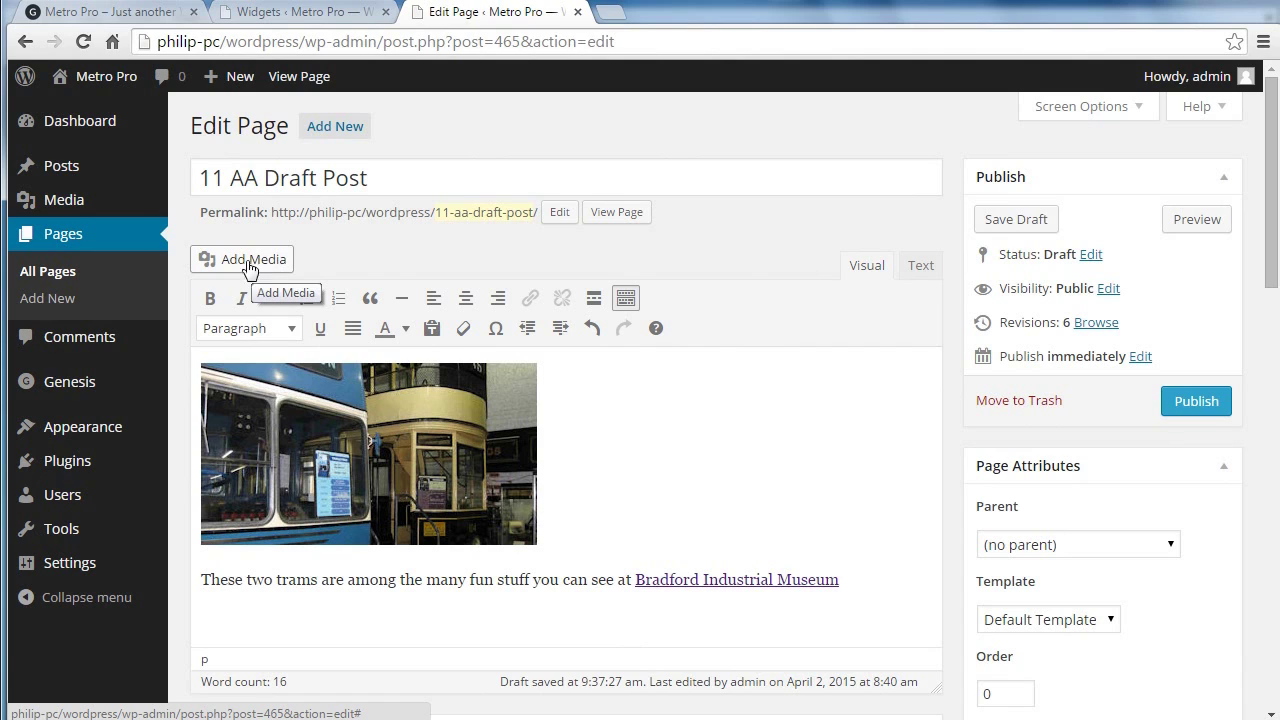
{"action": "left_click", "coordinate": [920, 266]}
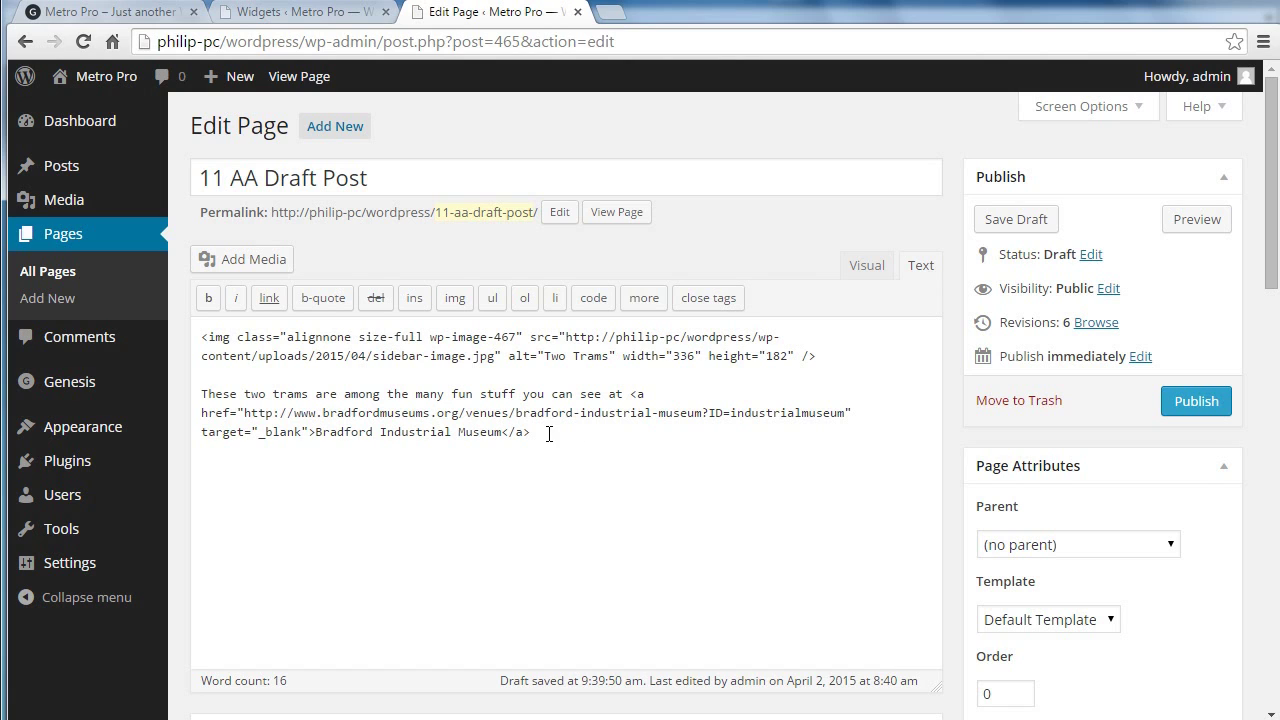
Step: Copy the museum HTML, then collapse the museum text widget on the Widgets screen
{"action": "left_click_drag", "start_coordinate": [542, 432], "coordinate": [198, 337]}
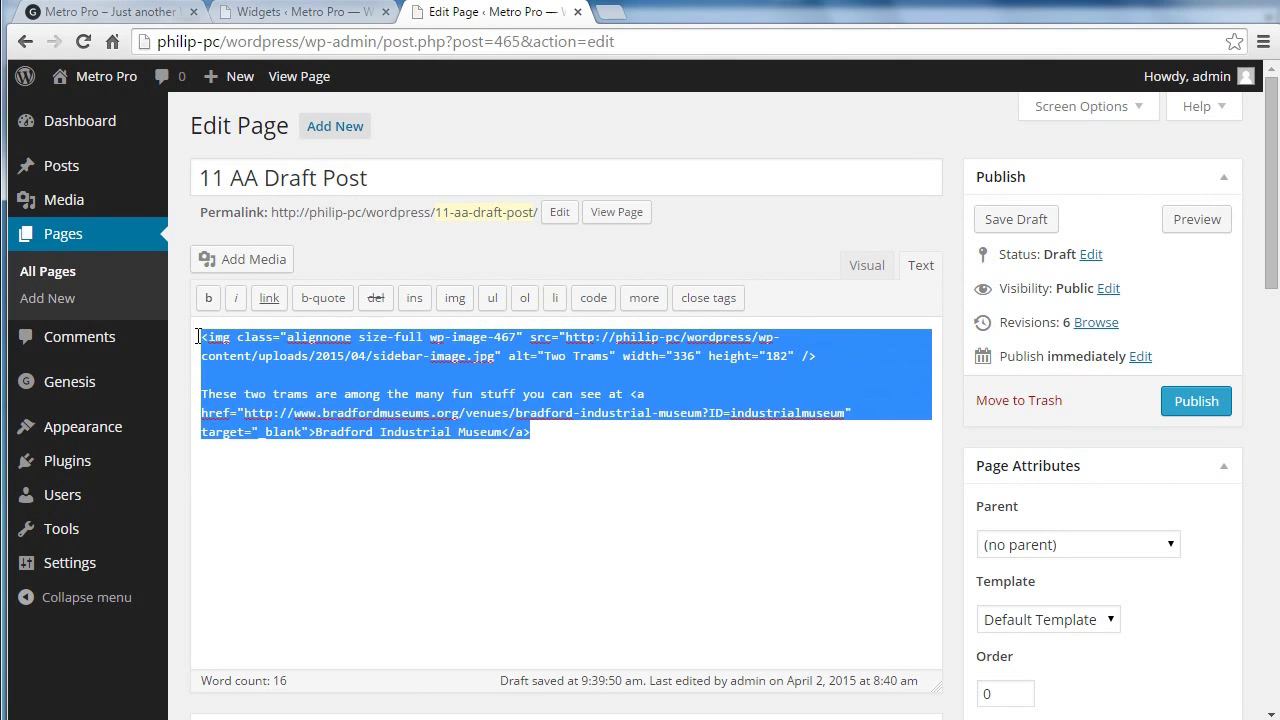
{"action": "right_click", "coordinate": [232, 349]}
{"action": "left_click", "coordinate": [285, 447]}
{"action": "left_click", "coordinate": [310, 14]}
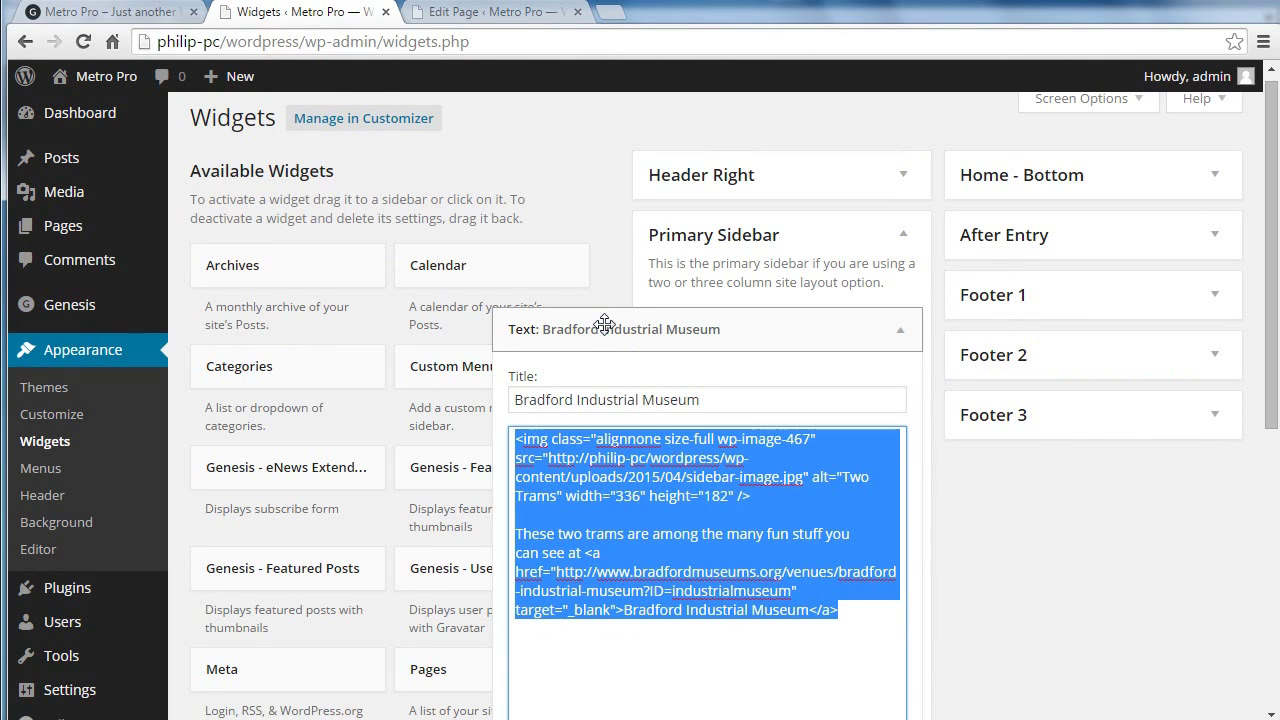
{"action": "left_click", "coordinate": [795, 316]}
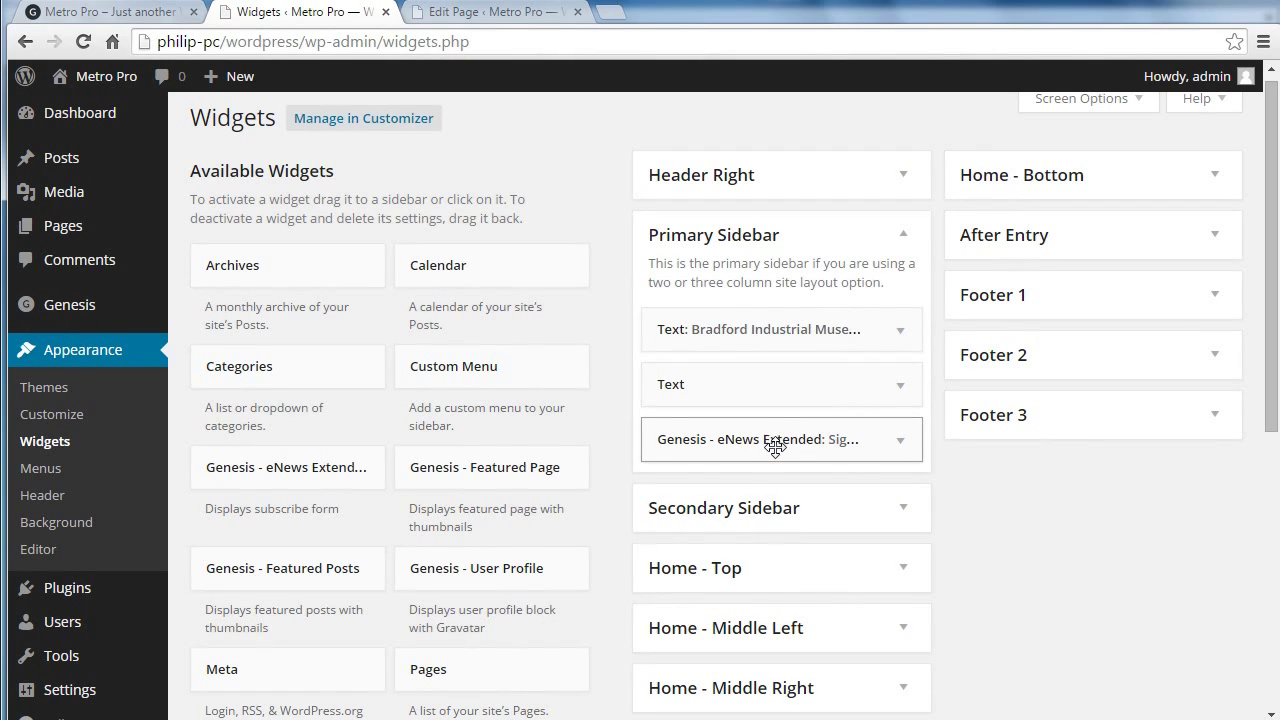
{"action": "left_click", "coordinate": [140, 14]}
{"action": "left_click_drag", "start_coordinate": [1273, 236], "coordinate": [1277, 258]}
{"action": "scroll", "coordinate": [1079, 291], "scroll_direction": "down", "scroll_amount": 3}
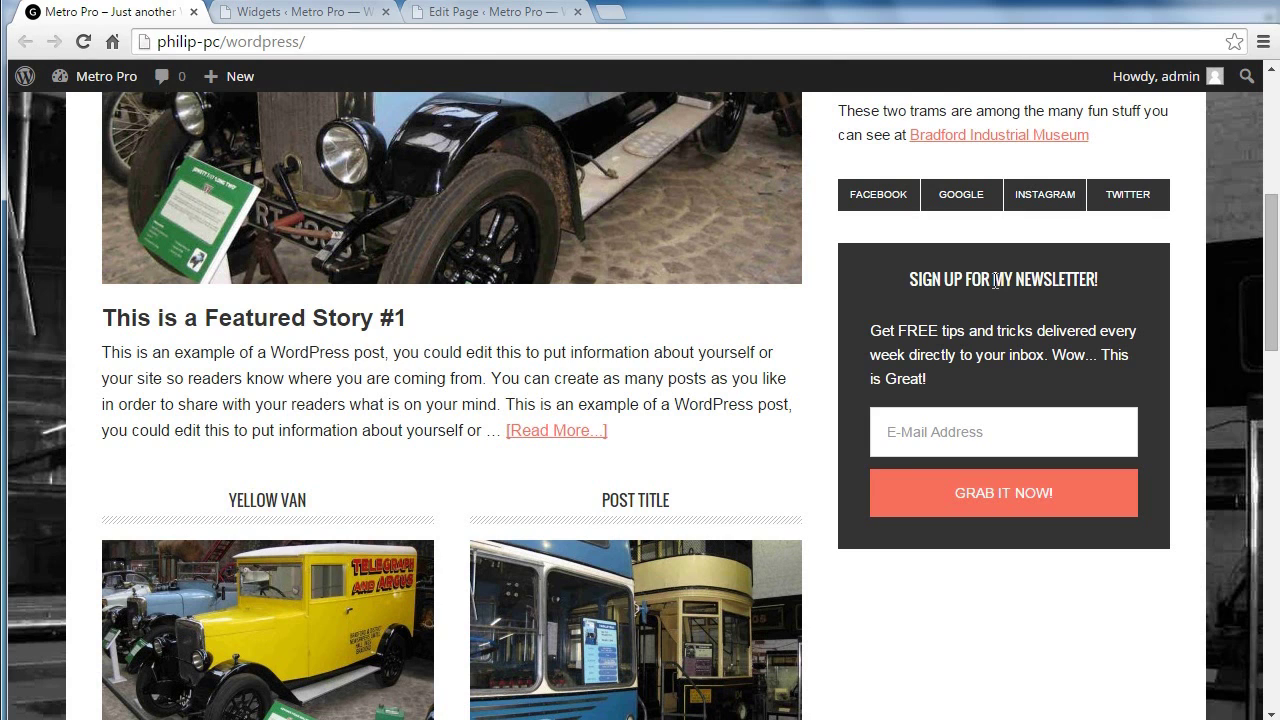
{"action": "left_click", "coordinate": [263, 22]}
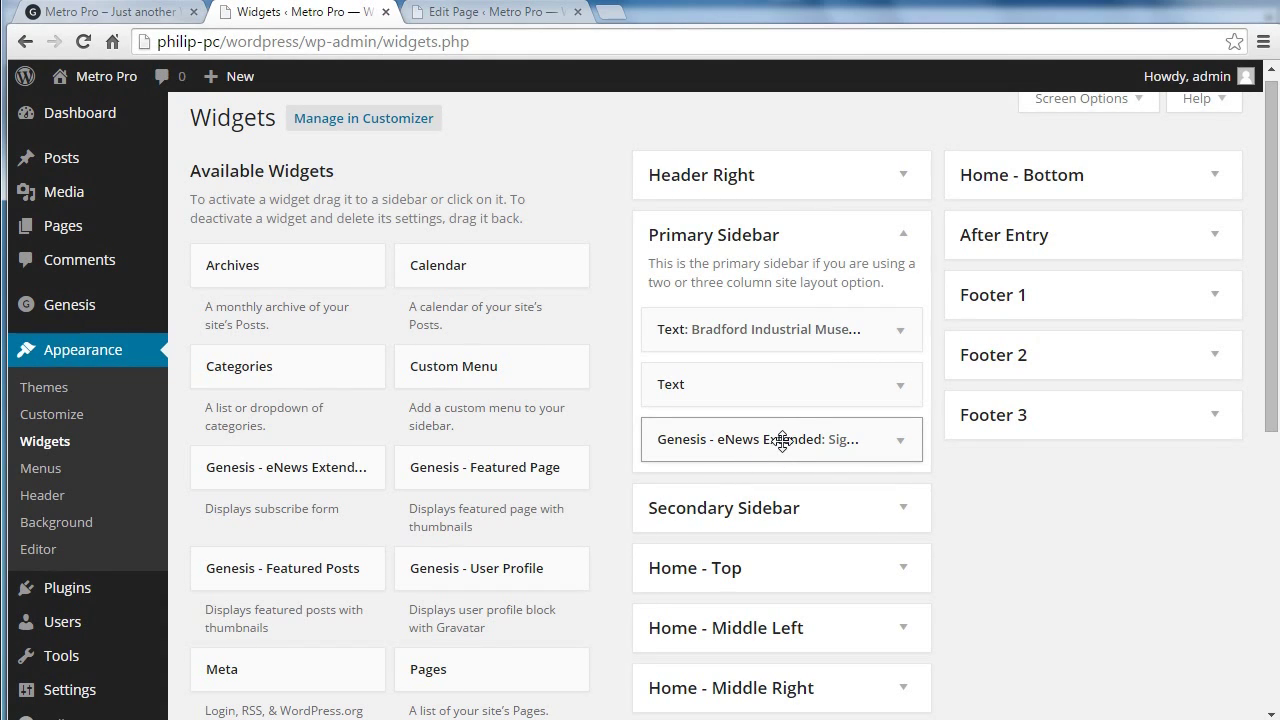
Step: Inspect the Genesis eNews Extended widget settings, then view the live site's 'Sign up for my newsletter!' box
{"action": "left_click", "coordinate": [782, 442]}
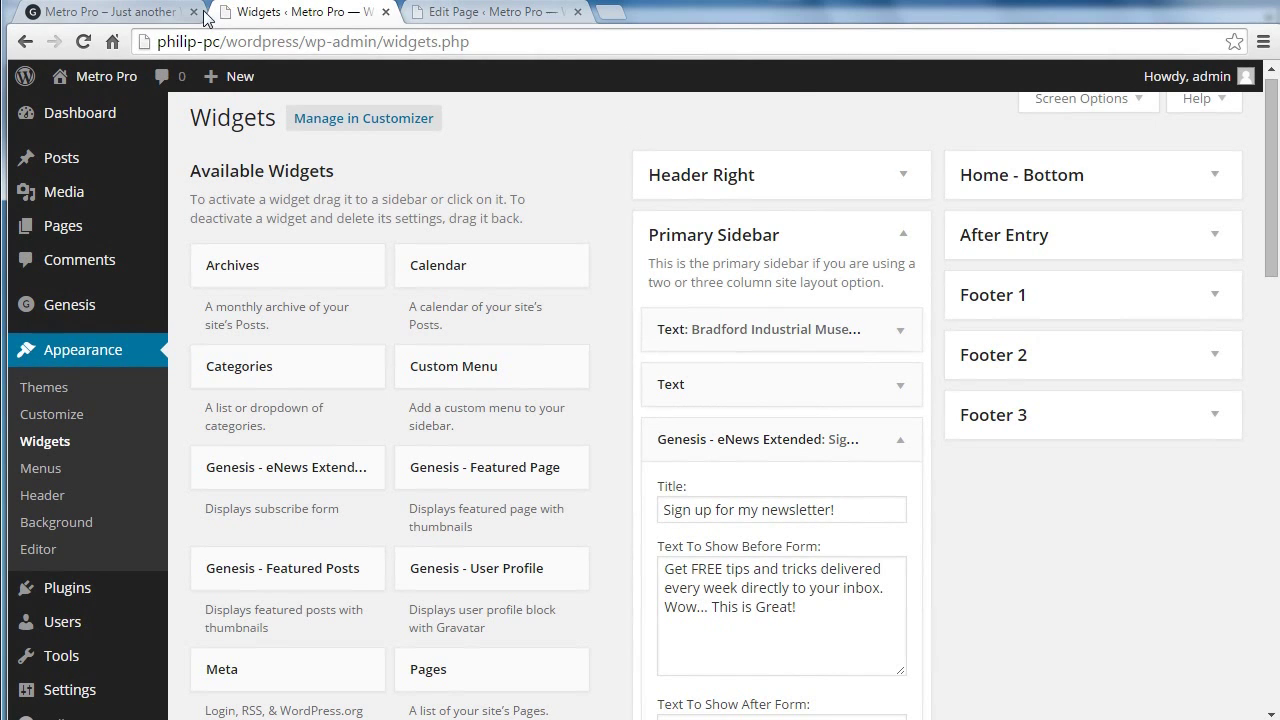
{"action": "left_click", "coordinate": [138, 13]}
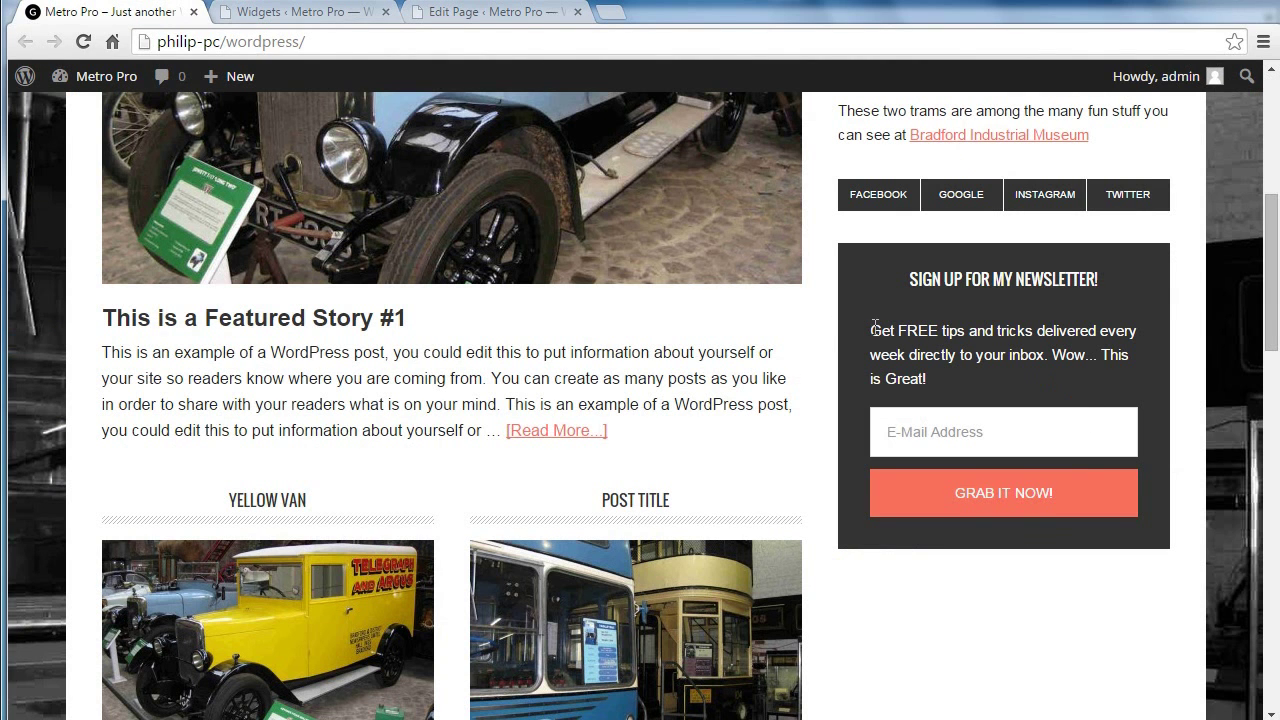